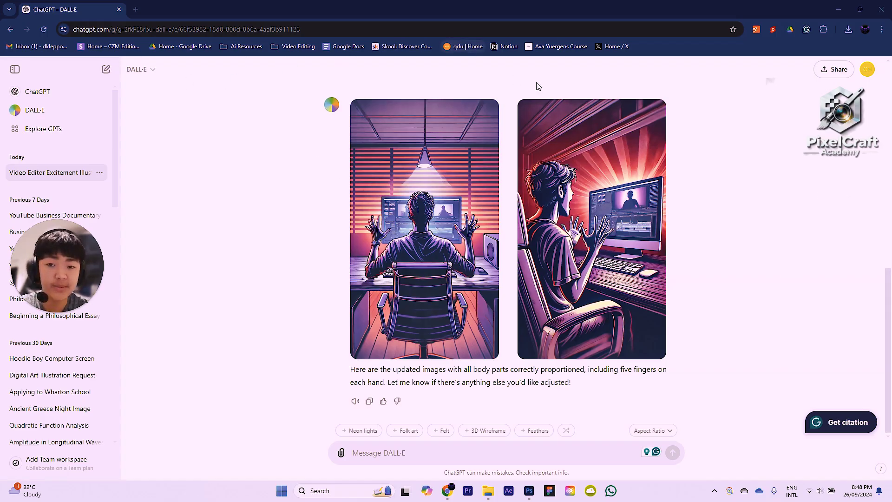
# - Begin a new image prompt with "Hello Chatgpt I want an image of a man wearing a large bomber jacket"
pyautogui.moveTo(652, 135)
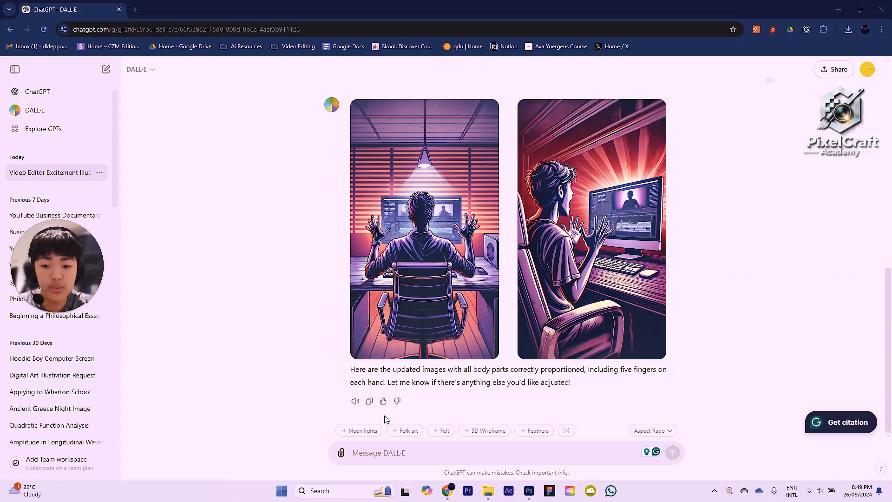
pyautogui.click(399, 454)
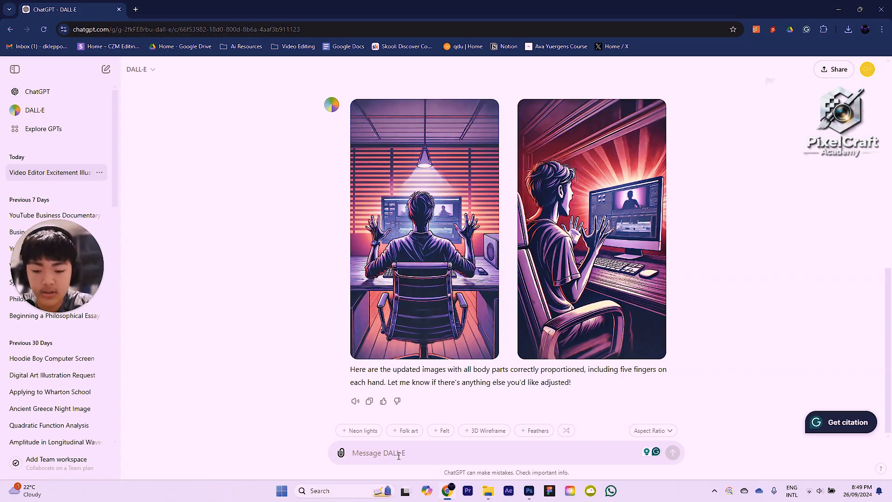
pyautogui.write('H')
pyautogui.press('BackSpace')
pyautogui.write('Hello C')
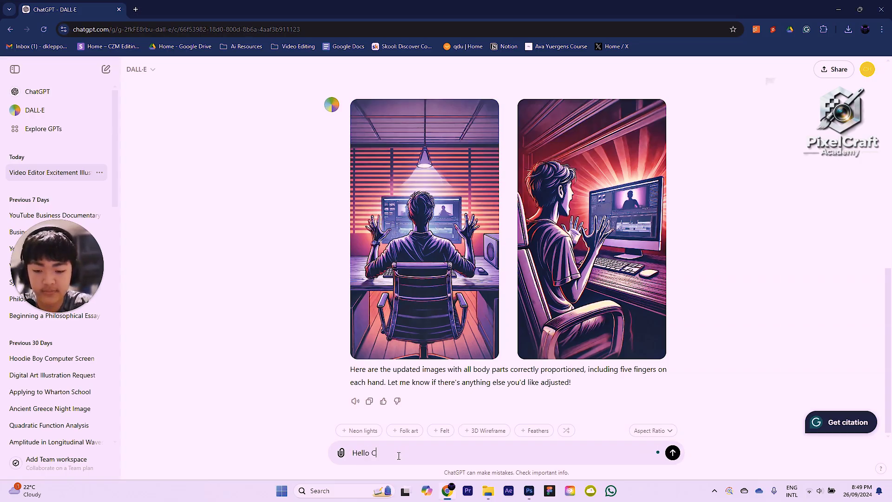
pyautogui.write('hatgpt I w')
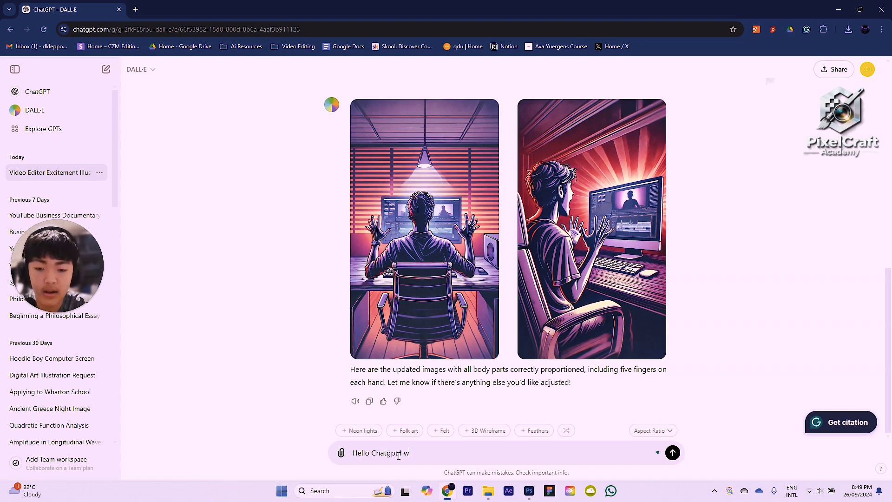
pyautogui.write('ant an image of')
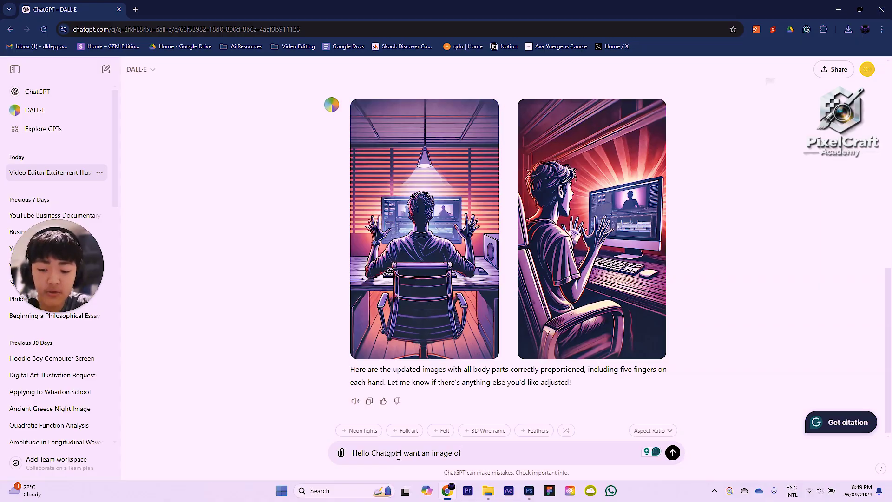
pyautogui.write('a man wea')
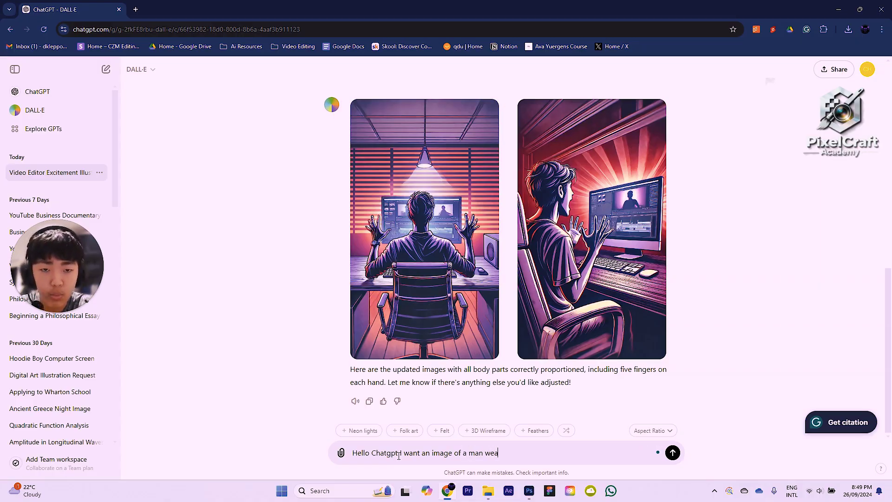
pyautogui.write('ring a large bo')
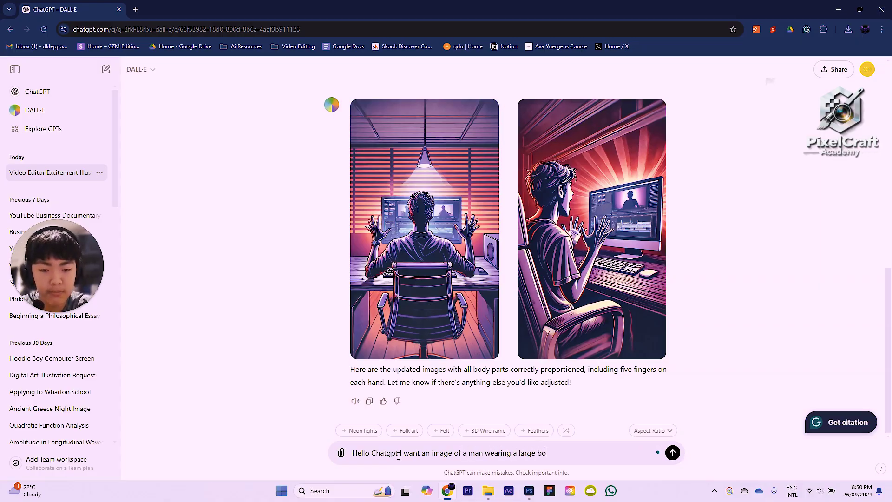
pyautogui.write('mber jacket s')
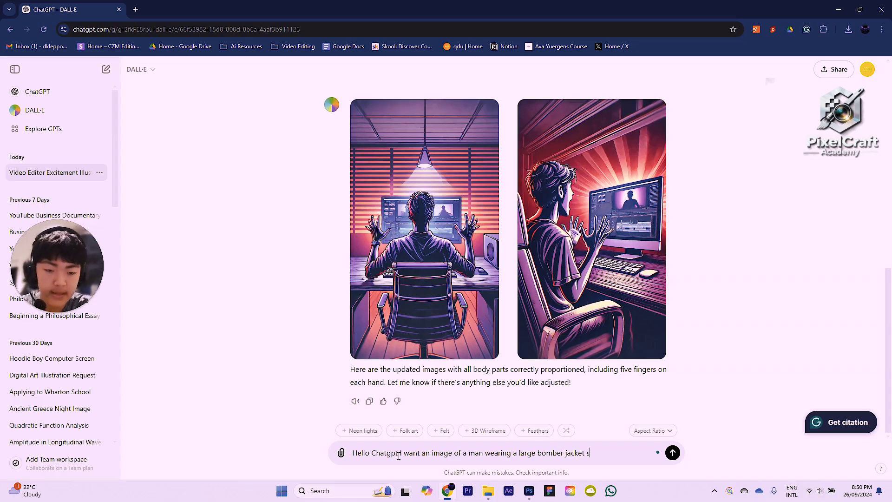
# - Continue the prompt's first sentence with "standing on top of a mountain ledge, overlooking a large urban city."
pyautogui.write('tanding on top ')
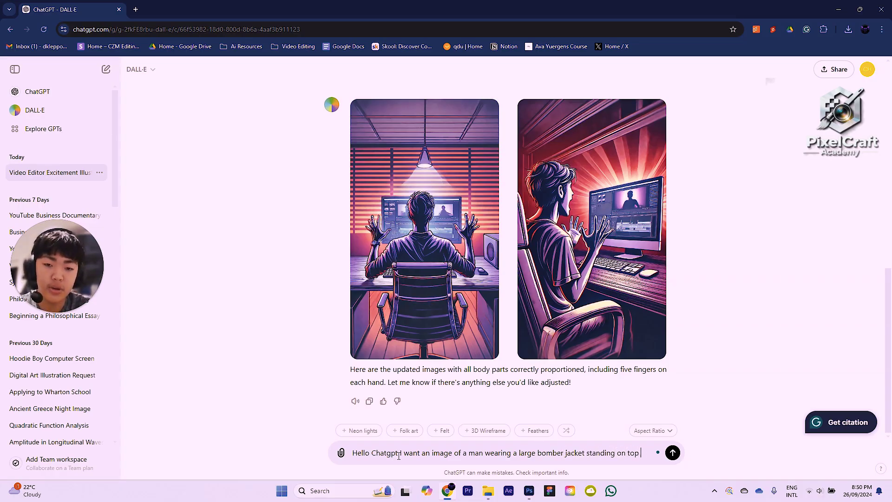
pyautogui.write('of a mountain')
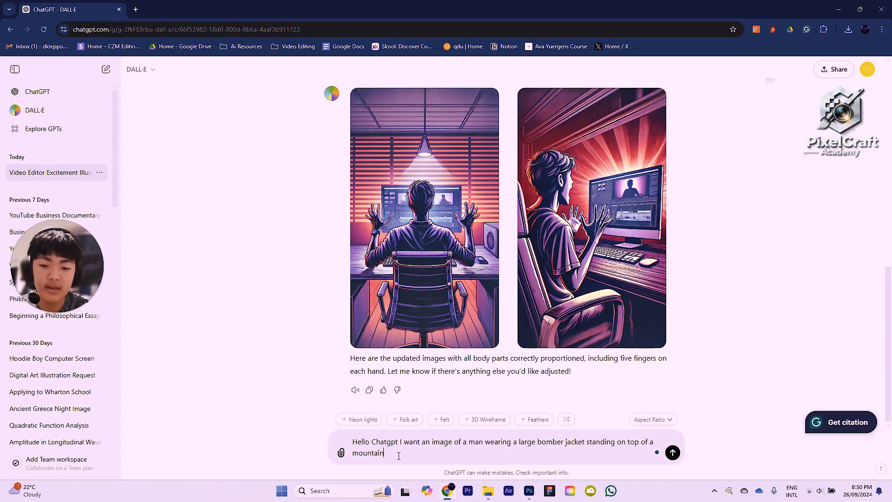
pyautogui.write(' ledge, ov')
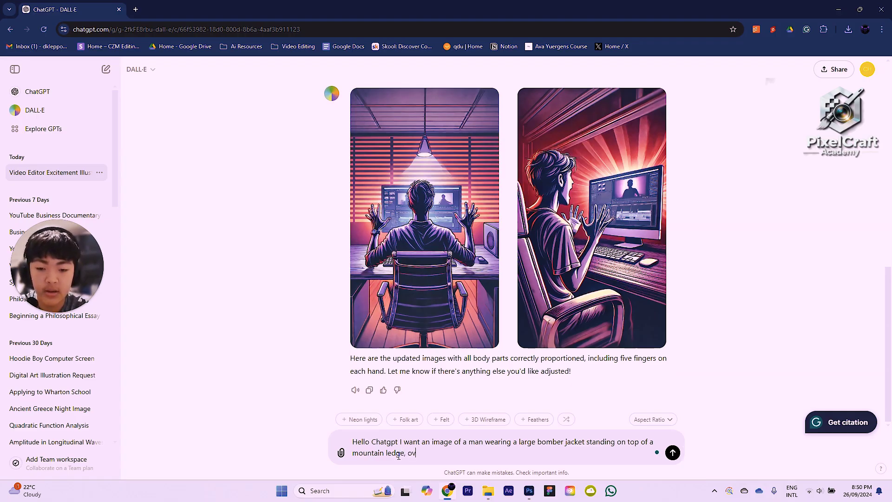
pyautogui.write('erlooking a city')
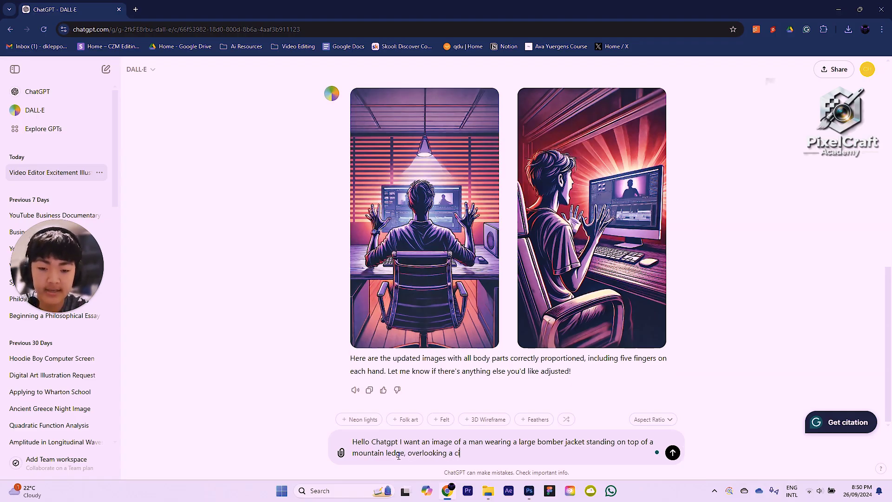
pyautogui.press('BackSpace')
pyautogui.press('BackSpace')
pyautogui.press('BackSpace')
pyautogui.press('BackSpace')
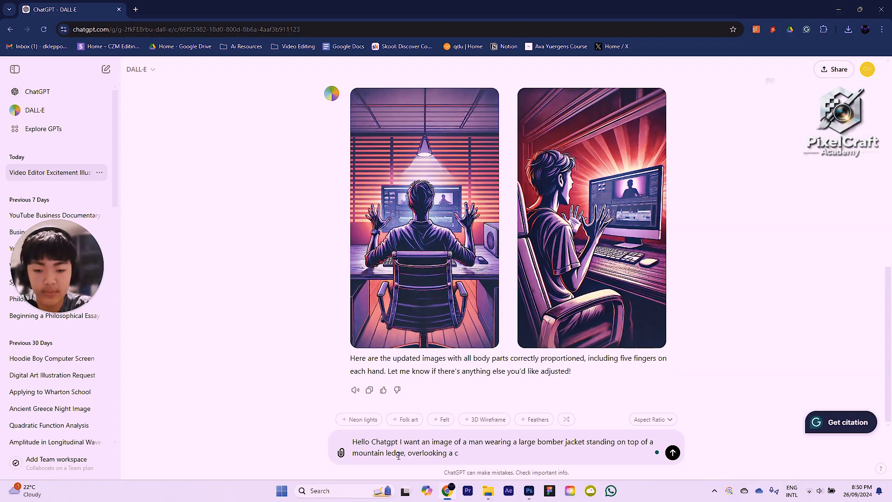
pyautogui.write('large ci')
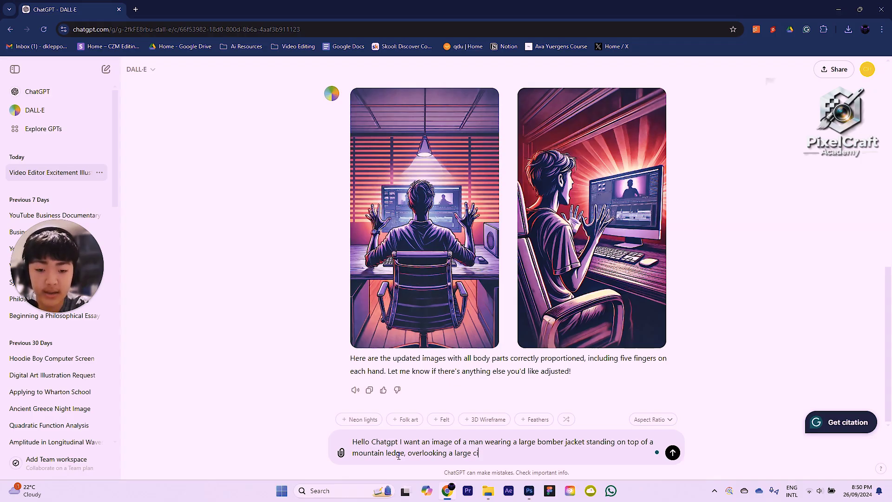
pyautogui.write('t urban city')
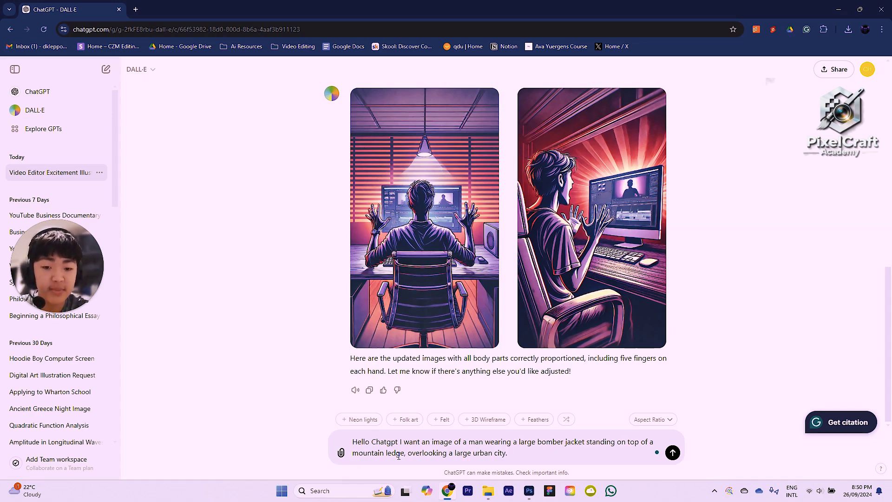
pyautogui.write('. ')
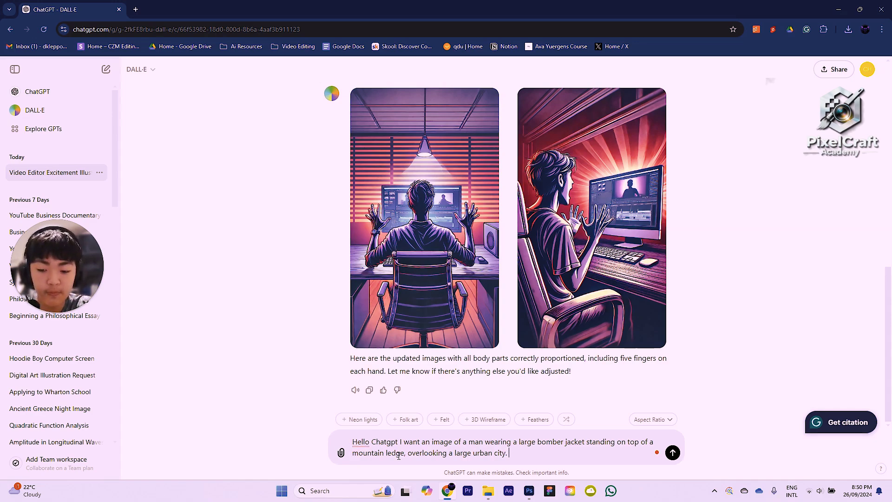
# - Add the time of day to the prompt: "It is in the late afternoon as the sun is just about to set."
pyautogui.write('It is ')
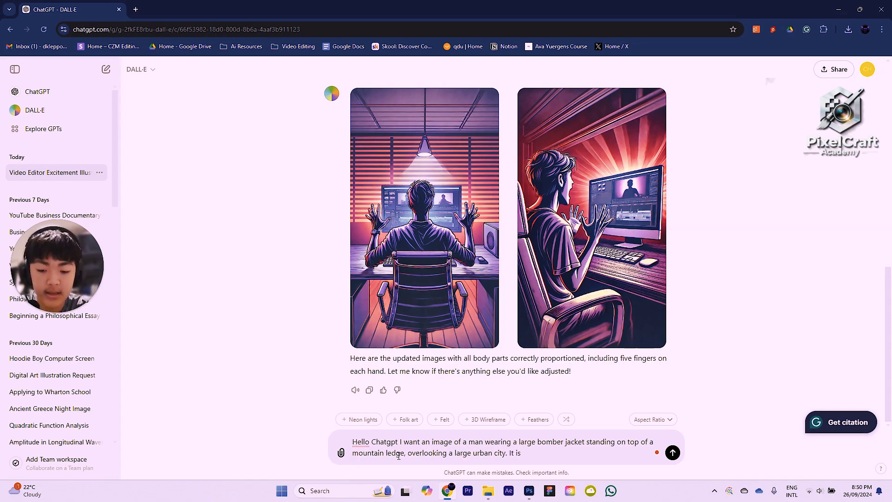
pyautogui.write('in')
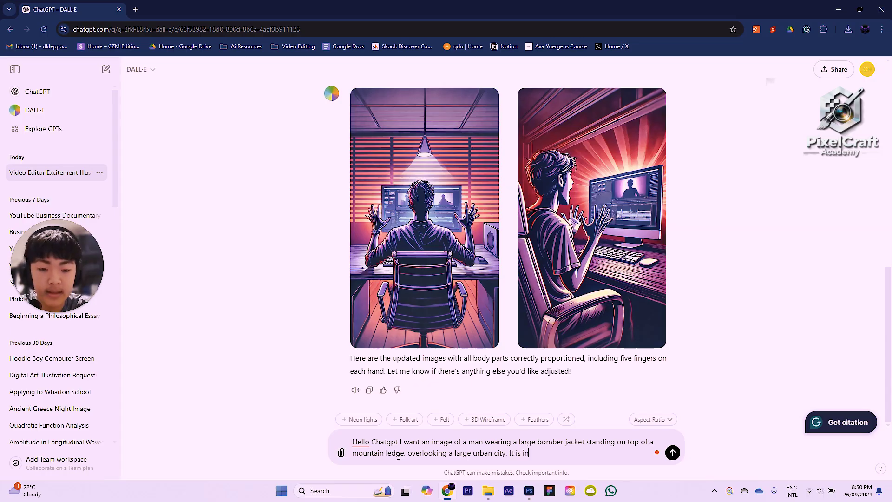
pyautogui.write(' the late aft')
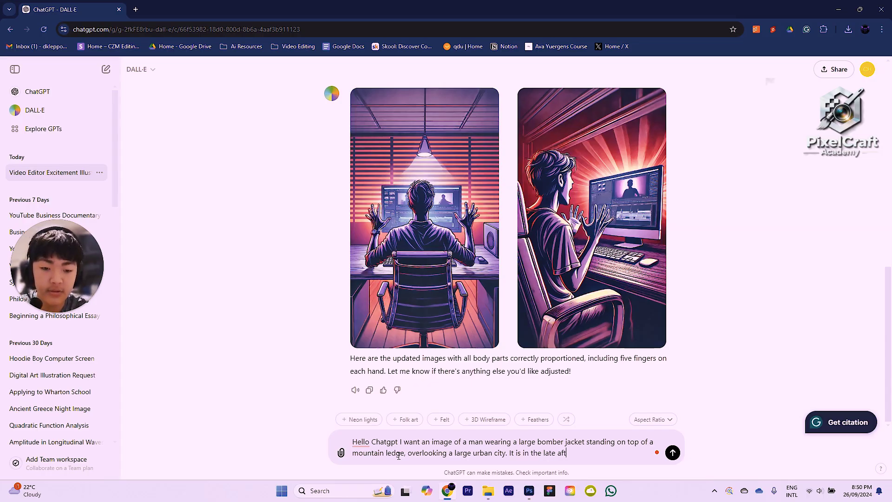
pyautogui.write('ernoon as the sun')
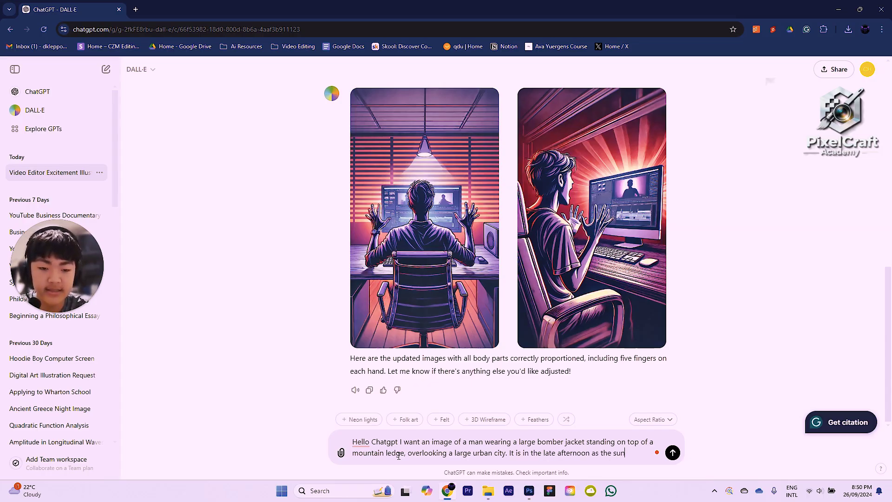
pyautogui.write(' is just about to set.')
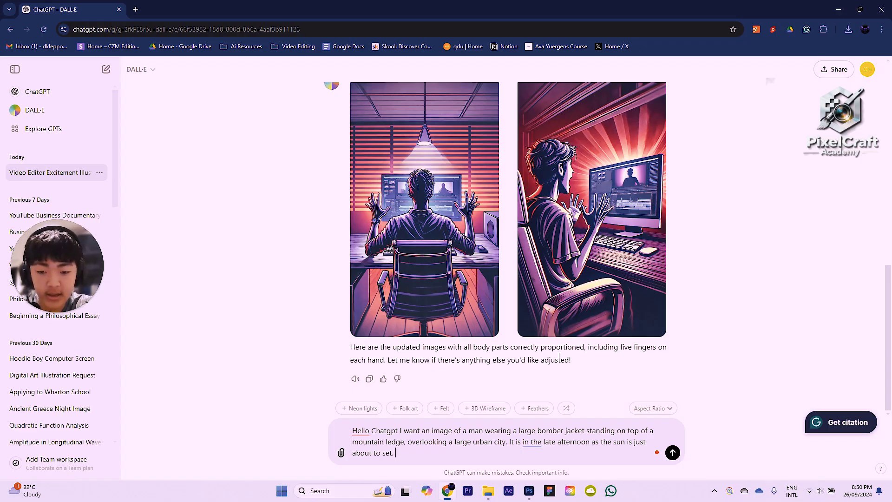
# - Add "I want this to be digital art. I want the angle of the image to be from above and behind the man."
pyautogui.write('I wan')
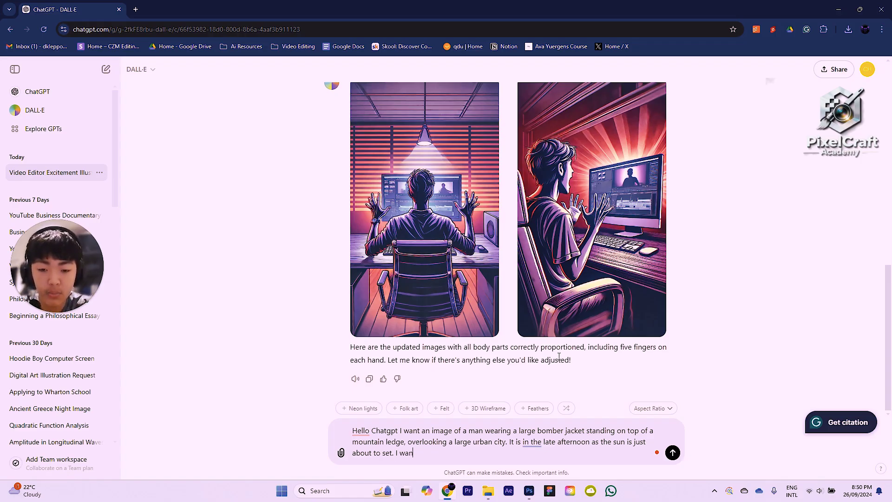
pyautogui.write('t this to be di')
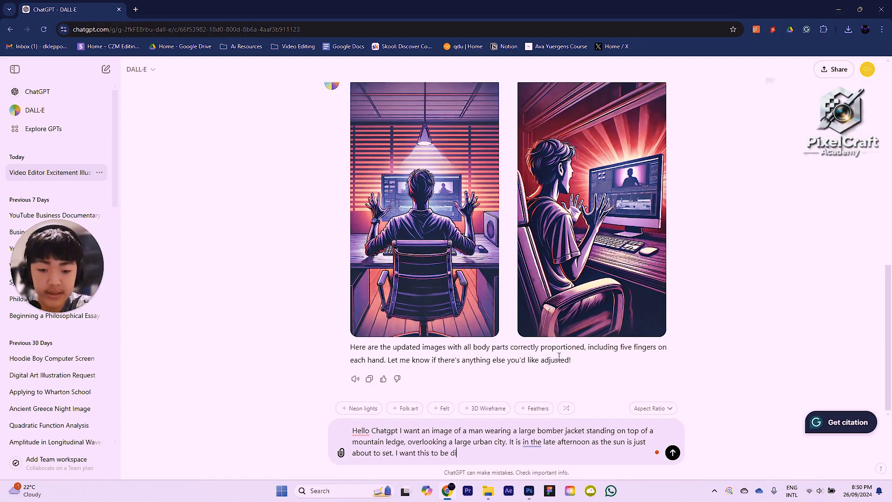
pyautogui.write('gital art.')
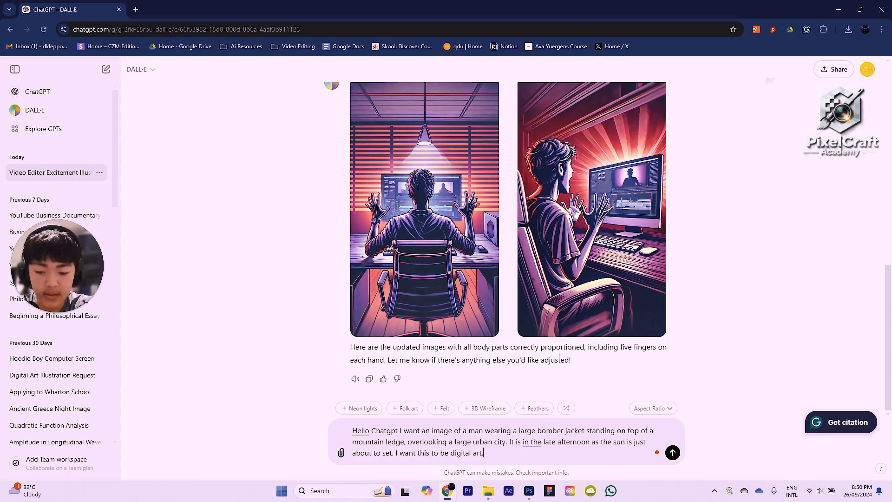
pyautogui.write(' I want the angle')
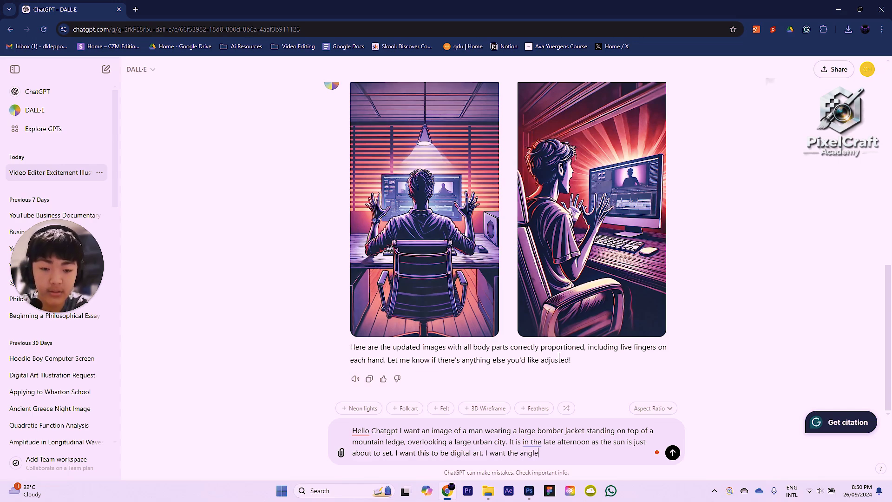
pyautogui.write(' of the image to b')
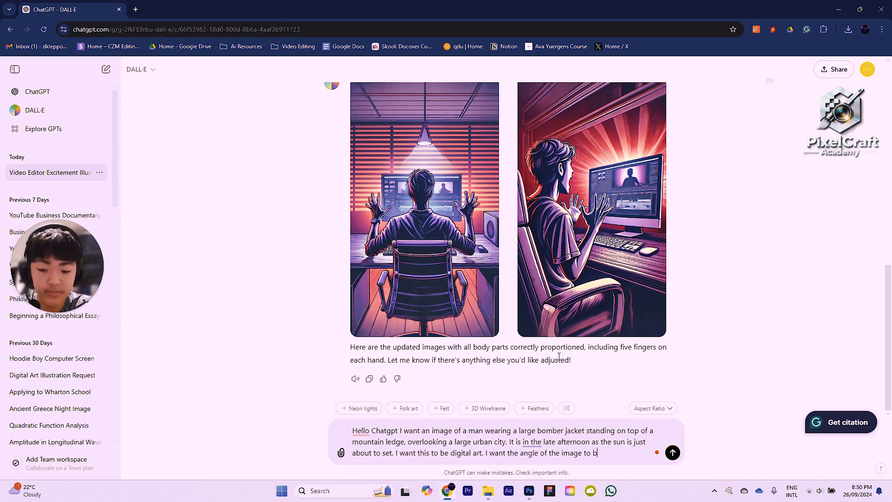
pyautogui.write('e from ')
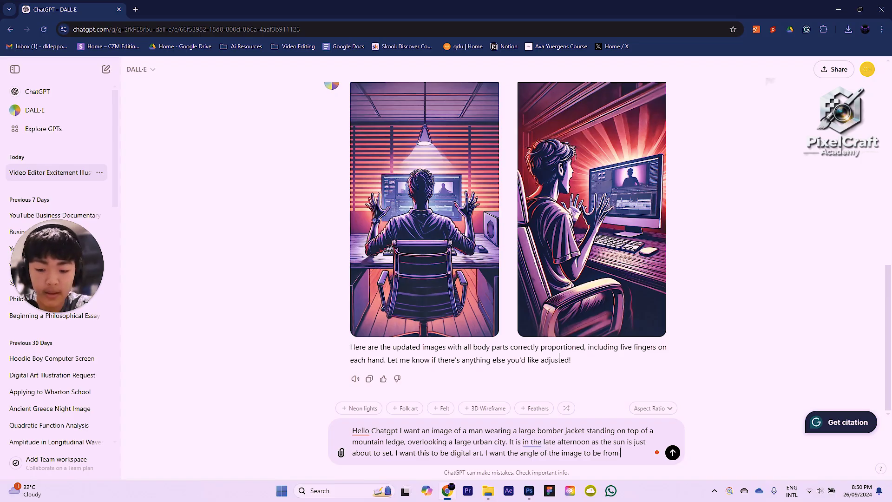
pyautogui.write('above and')
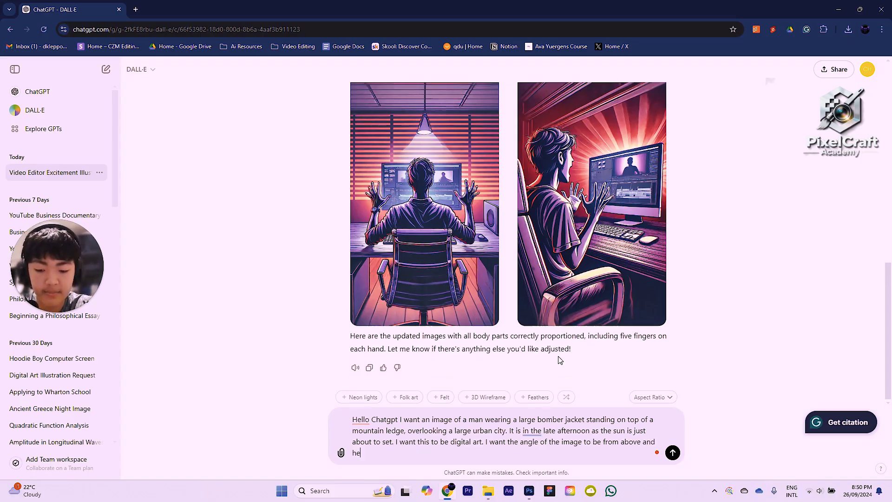
pyautogui.write(' behind the man.')
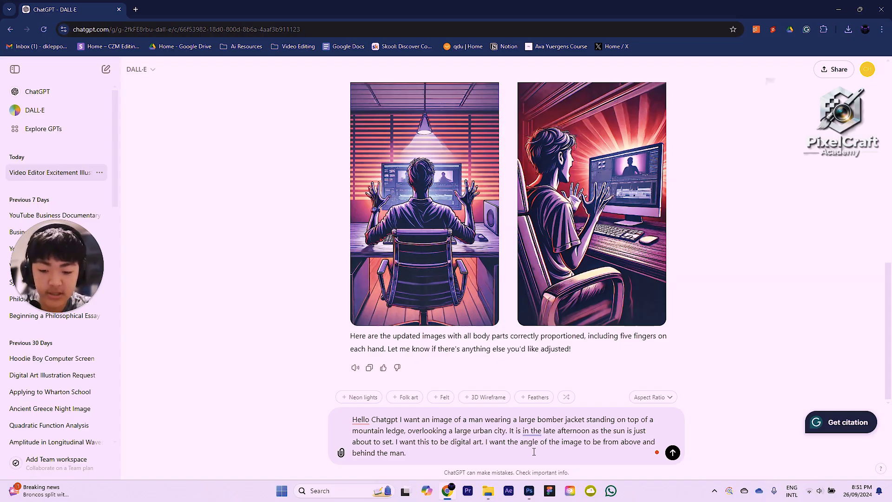
# - End the prompt with "Subtle geometric shapes, low lighting, cell shading, purple and red duotones, 9:16 aspect ratio image."
pyautogui.write('Subte')
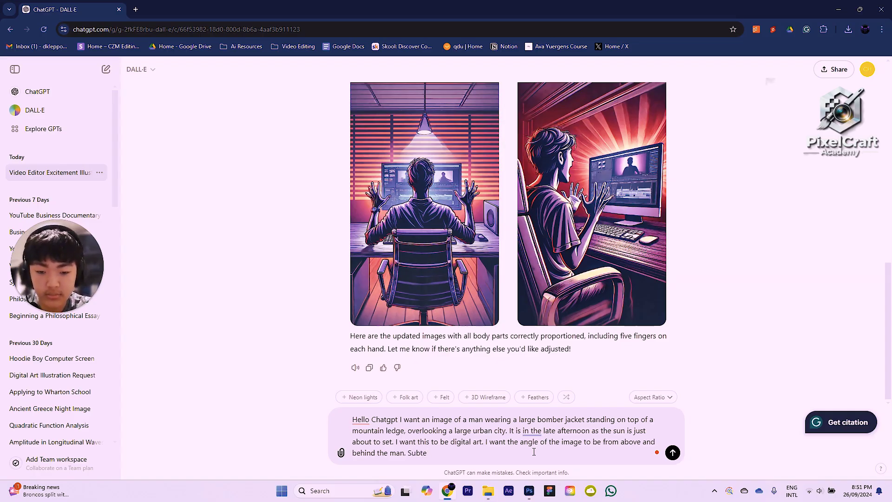
pyautogui.press('BackSpace')
pyautogui.write('le geometric')
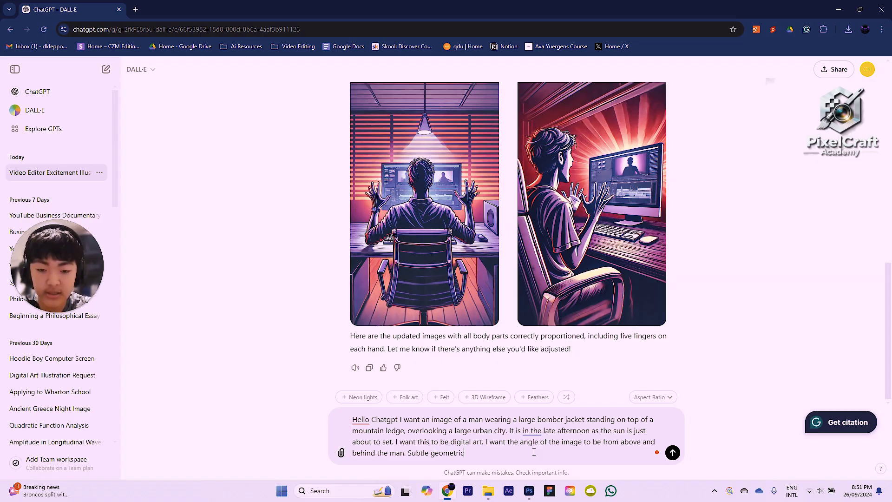
pyautogui.write(' shapes, ')
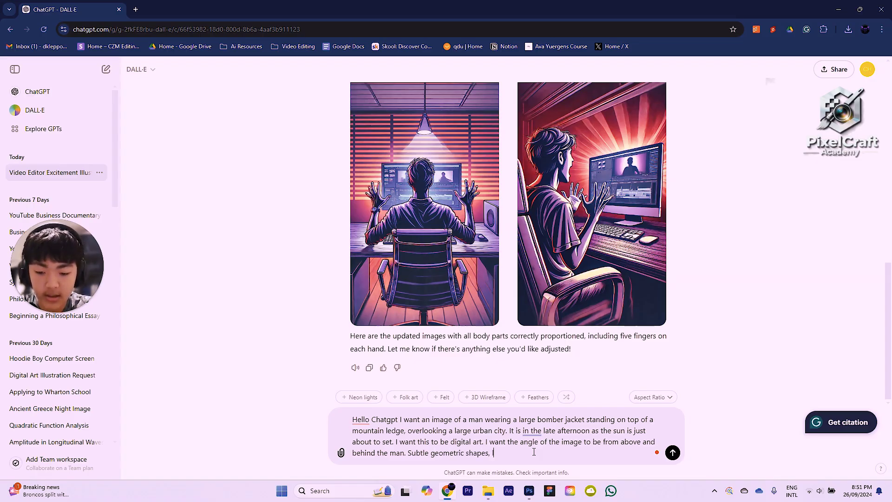
pyautogui.write('low lighting, cell shading, purple and red duotone')
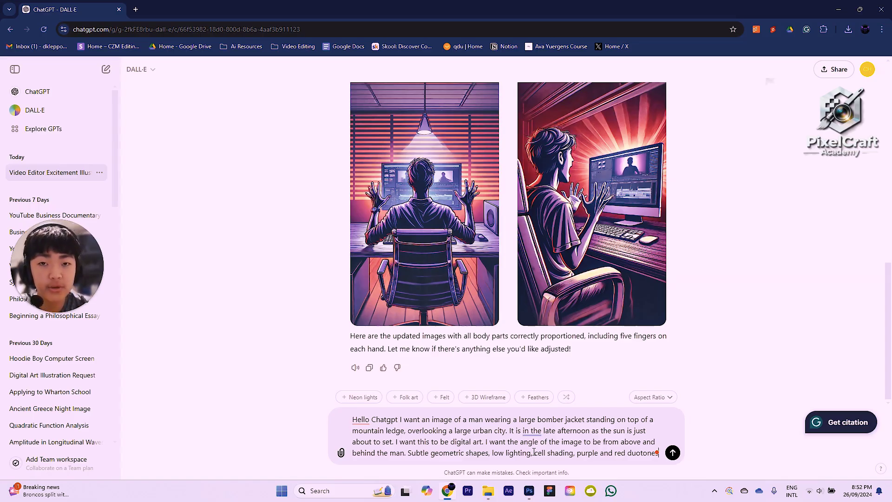
pyautogui.write('s, 9:')
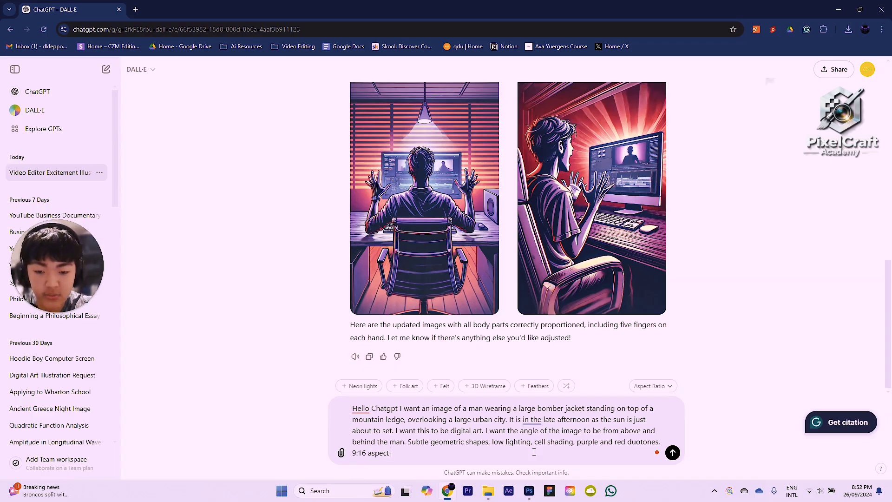
pyautogui.write('16 aspect ratio image.')
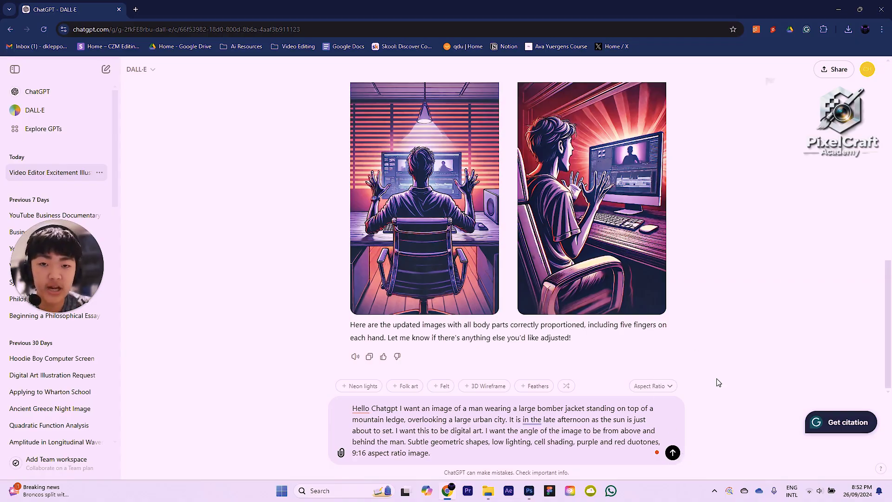
# - Submit the bomber jacket prompt to DALL·E and view the first generated image enlarged
pyautogui.click(673, 453)
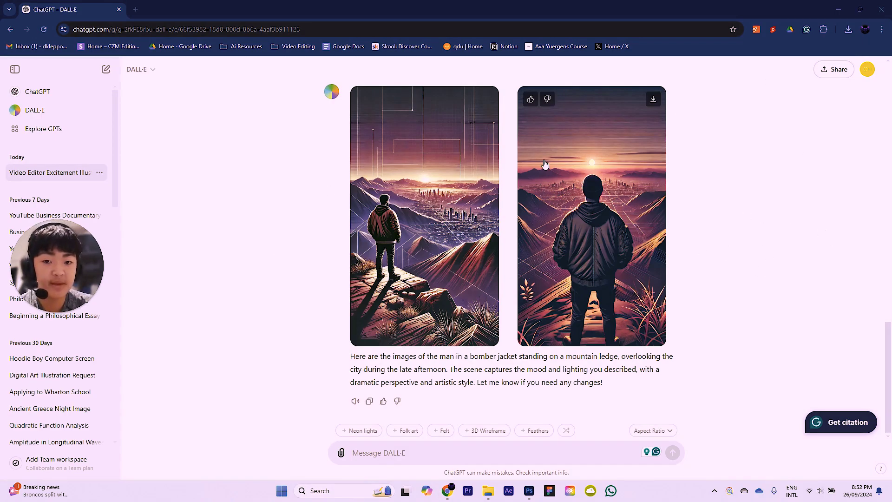
pyautogui.click(439, 185)
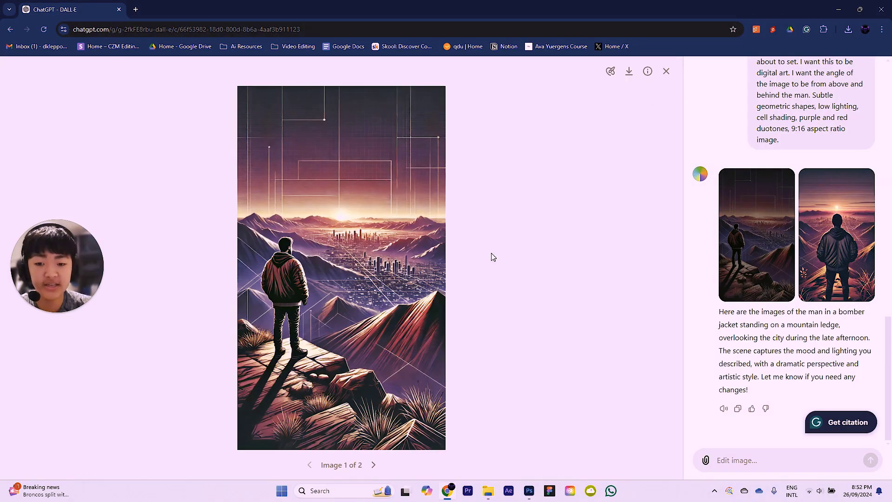
pyautogui.click(666, 71)
# - Open the second generated image, with the man centred in front of the sun, and download it
pyautogui.click(610, 268)
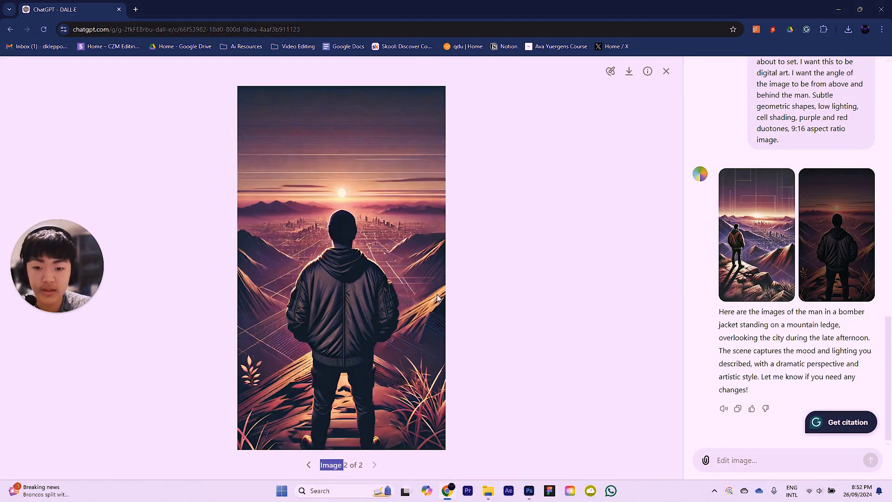
pyautogui.click(355, 465)
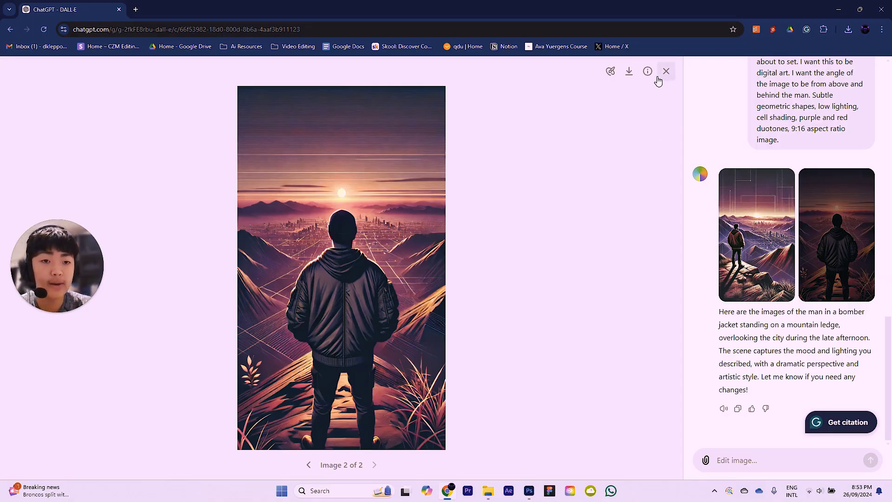
pyautogui.click(630, 72)
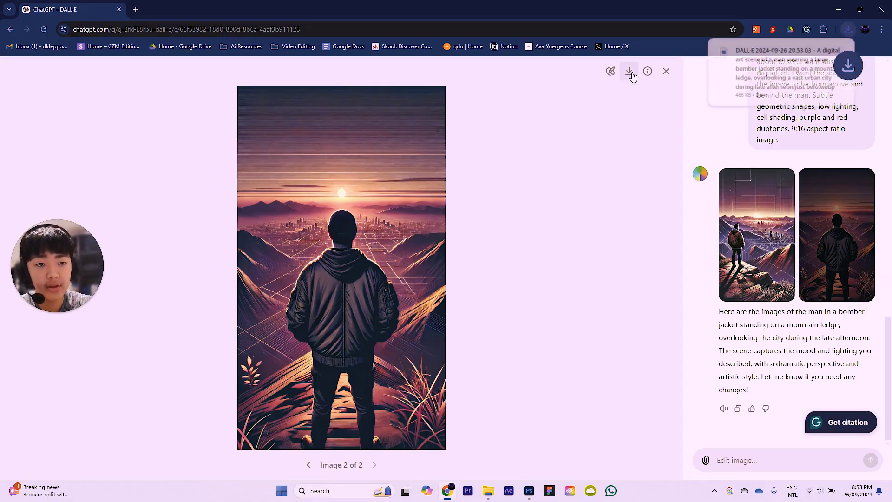
pyautogui.click(666, 71)
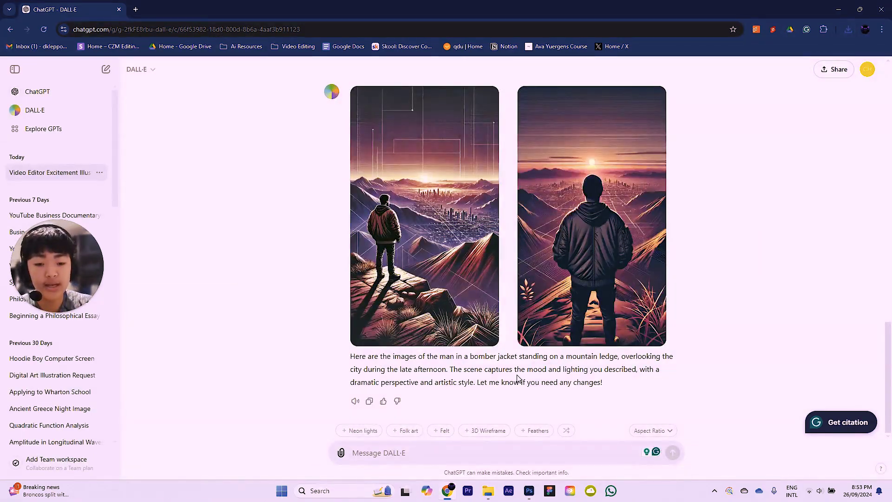
# - Show the newly downloaded DALL·E image in its Downloads folder from the browser's recent downloads
pyautogui.click(529, 490)
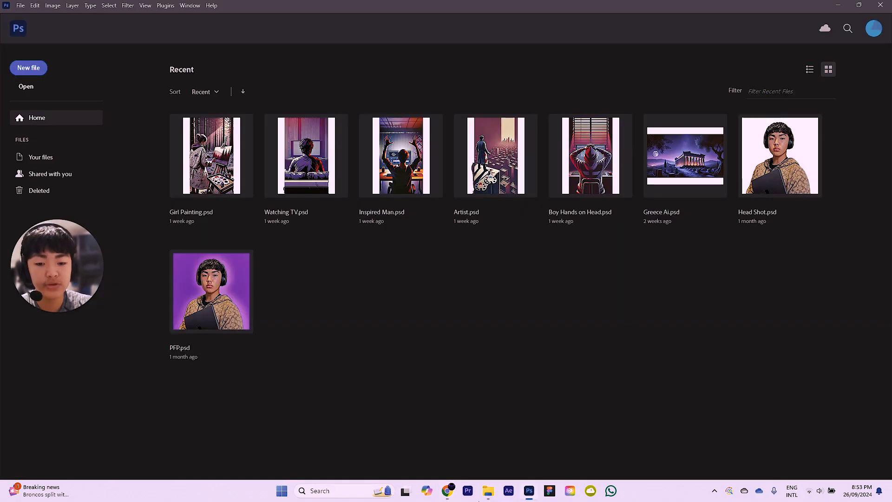
pyautogui.click(445, 495)
pyautogui.click(848, 31)
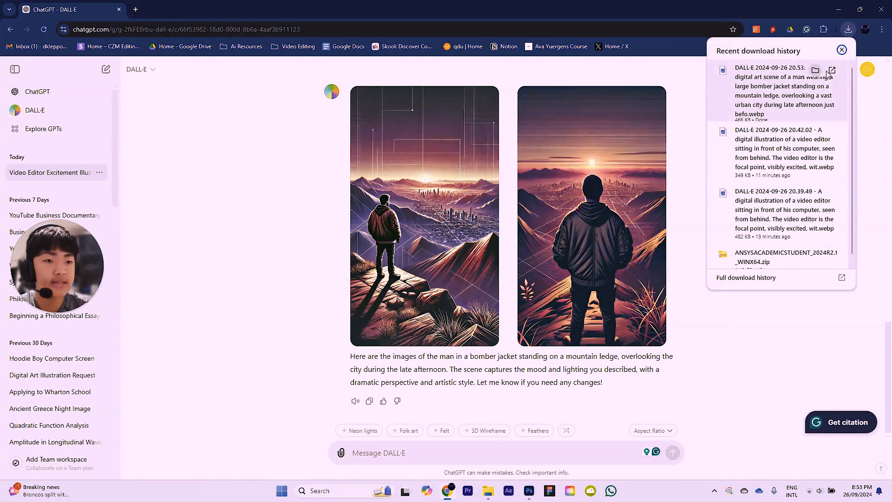
pyautogui.click(815, 71)
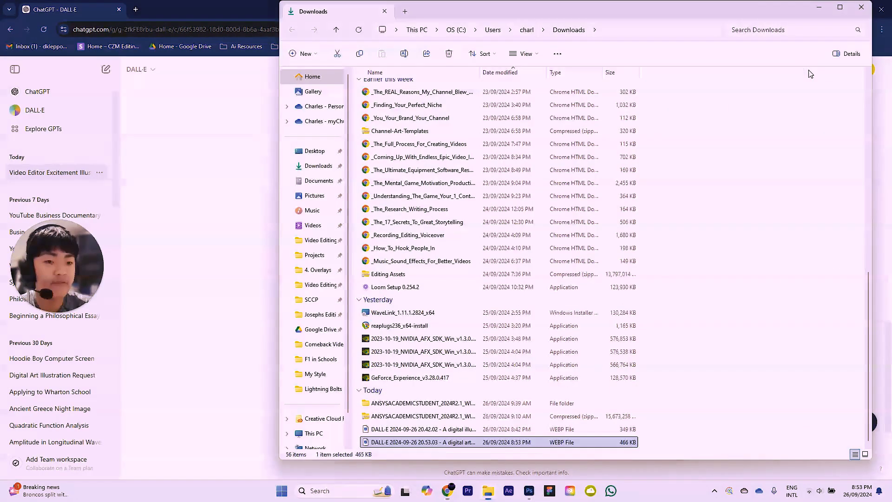
# - Switch to Photoshop and create a new portrait document of 12 x 16 cm at 118.11 pixels/centimeter with a white background
pyautogui.click(526, 495)
pyautogui.moveTo(488, 497)
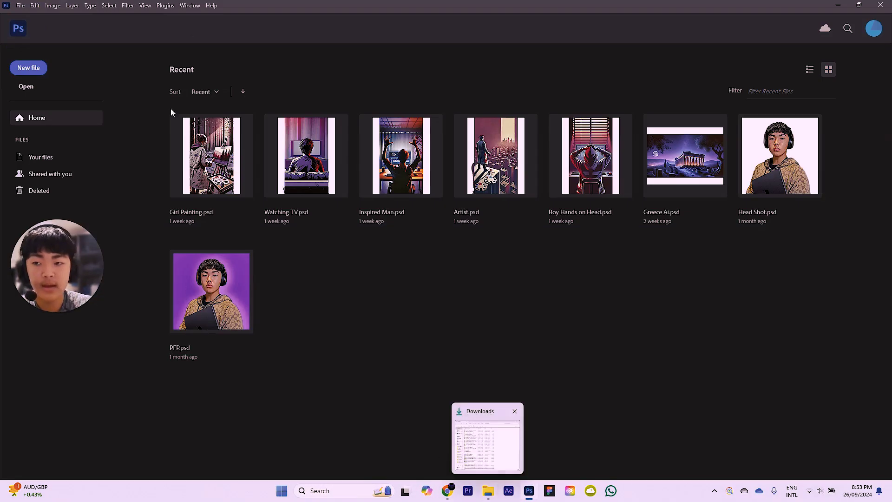
pyautogui.click(26, 67)
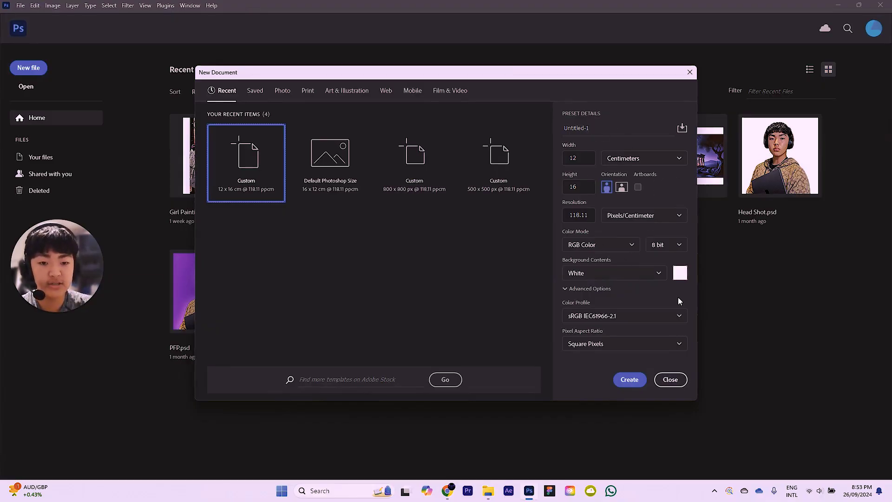
pyautogui.click(638, 384)
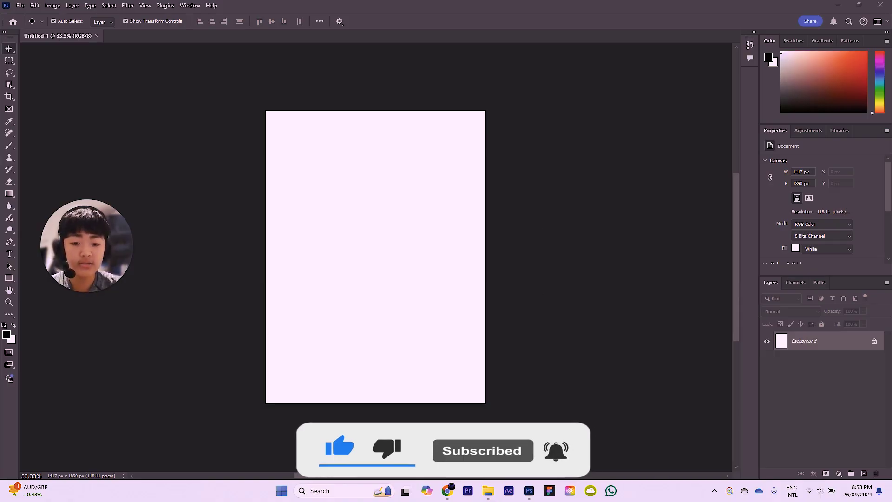
# - Place the downloaded DALL·E image from the Downloads folder onto the blank canvas and commit it at full canvas height
pyautogui.click(492, 499)
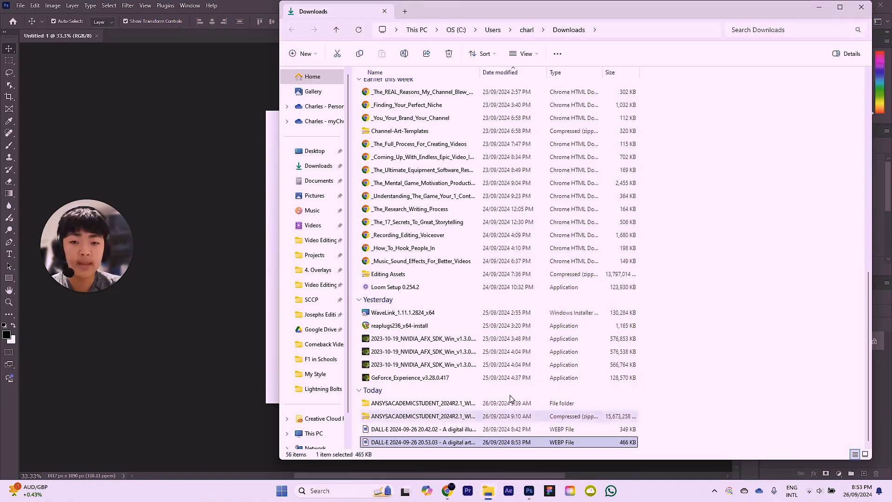
pyautogui.moveTo(425, 446); pyautogui.dragTo(271, 273)
pyautogui.press('Return')
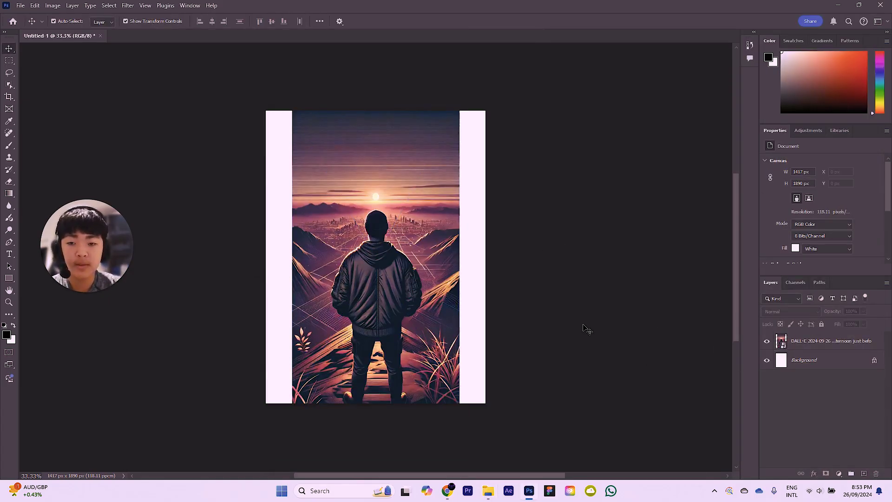
pyautogui.click(330, 136)
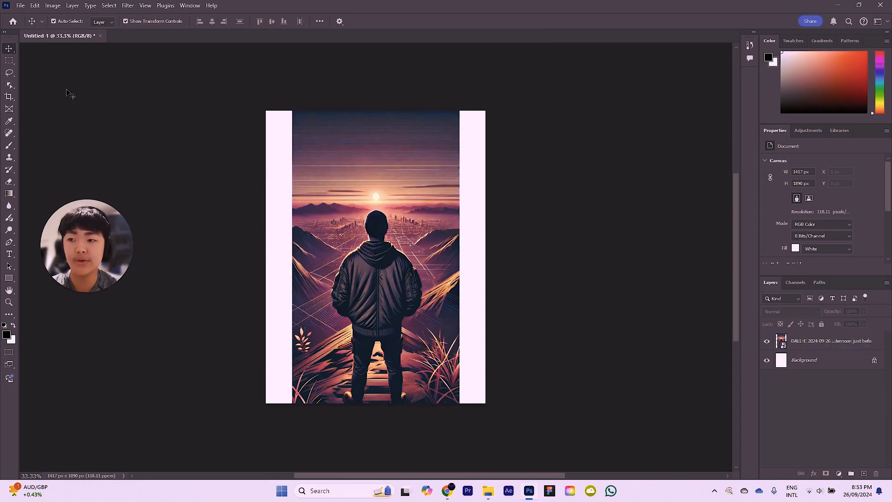
# - Select the man on the DALL·E image layer with the Object Selection tool
pyautogui.click(9, 85)
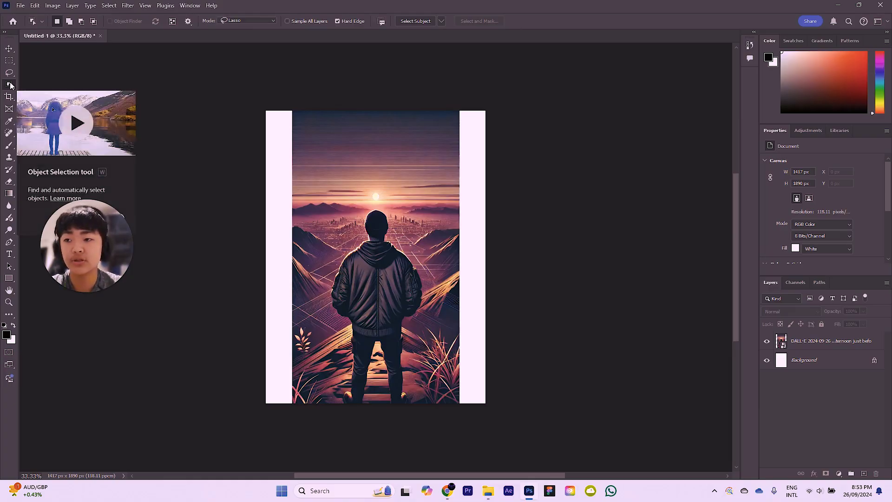
pyautogui.rightClick(9, 85)
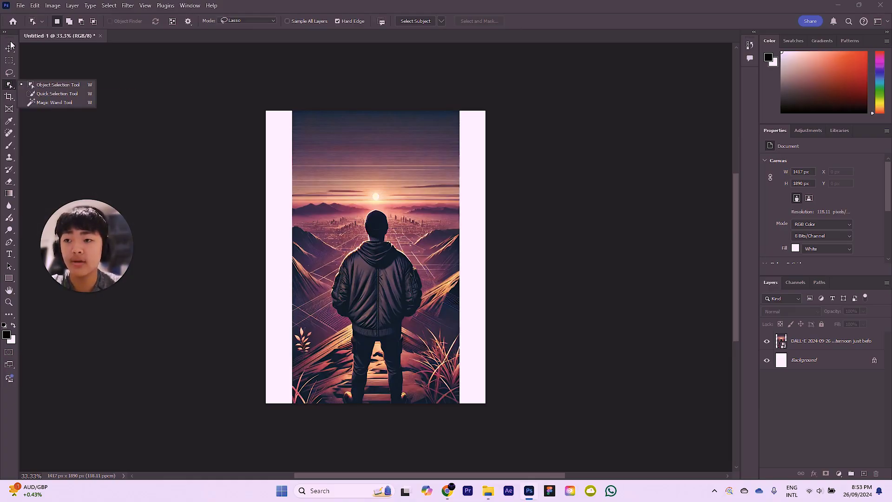
pyautogui.click(65, 85)
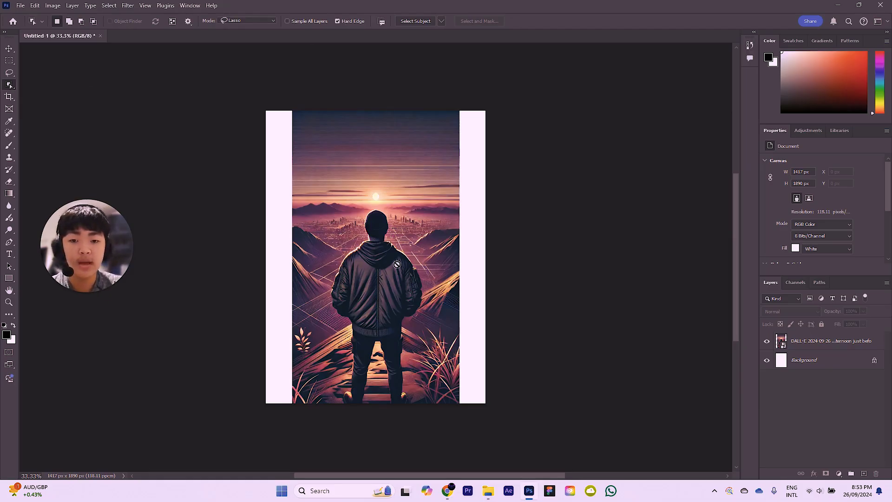
pyautogui.click(840, 348)
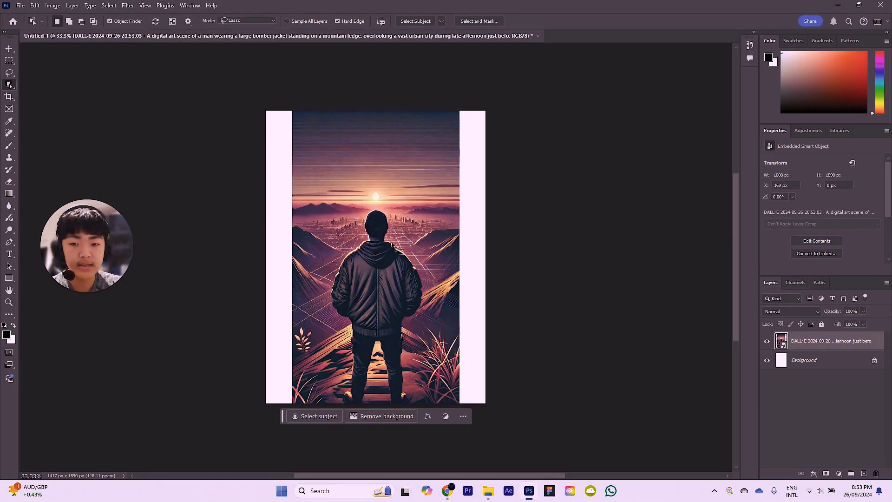
pyautogui.click(382, 258)
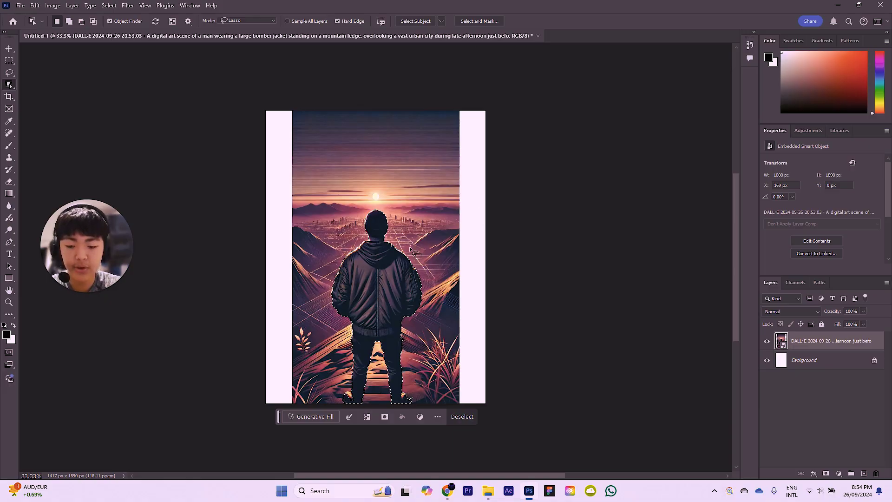
# - Examine the selection outline around the man up close, down to his legs and shoes
pyautogui.press('space')
pyautogui.moveTo(450, 267); pyautogui.dragTo(476, 306)
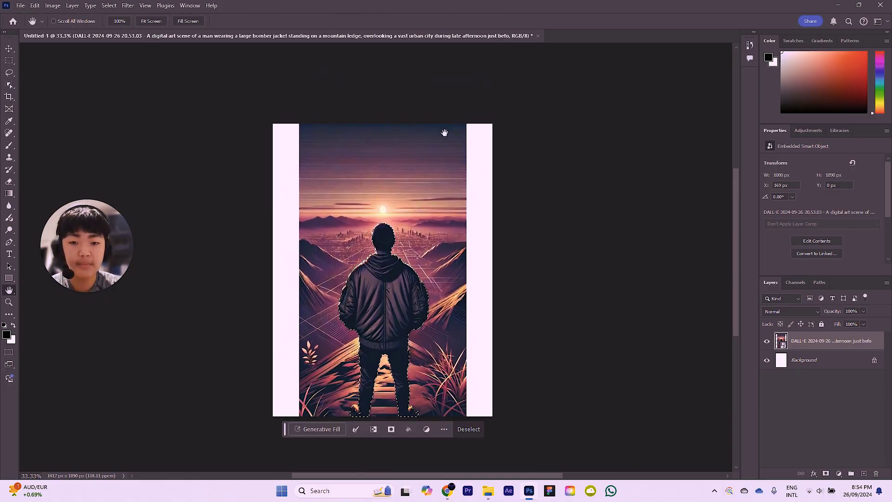
pyautogui.moveTo(401, 259); pyautogui.dragTo(442, 224)
pyautogui.moveTo(521, 228); pyautogui.dragTo(496, 240)
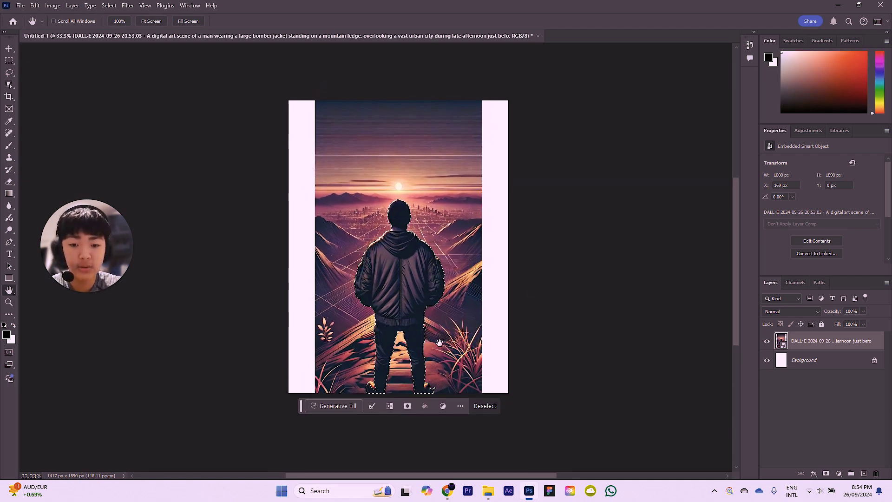
pyautogui.keyDown('ctrl'); pyautogui.click(430, 274); pyautogui.keyUp('ctrl')
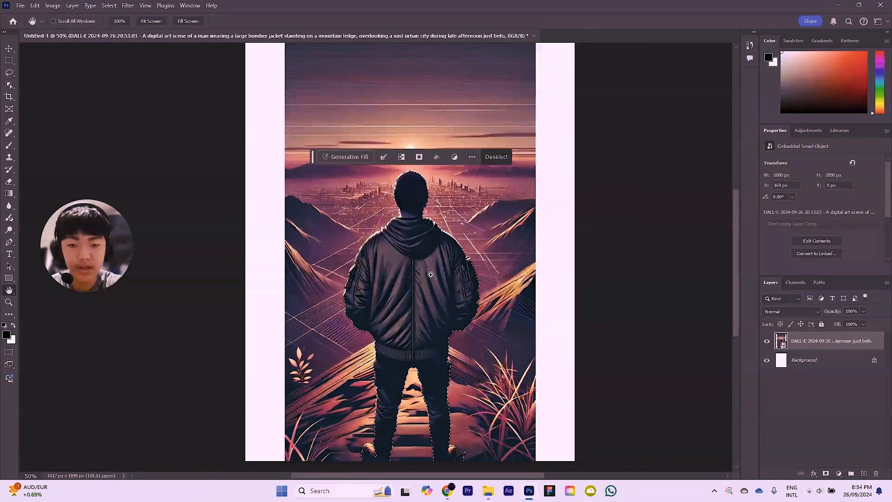
pyautogui.keyDown('ctrl'); pyautogui.click(431, 274); pyautogui.keyUp('ctrl')
pyautogui.moveTo(457, 410); pyautogui.dragTo(509, 312)
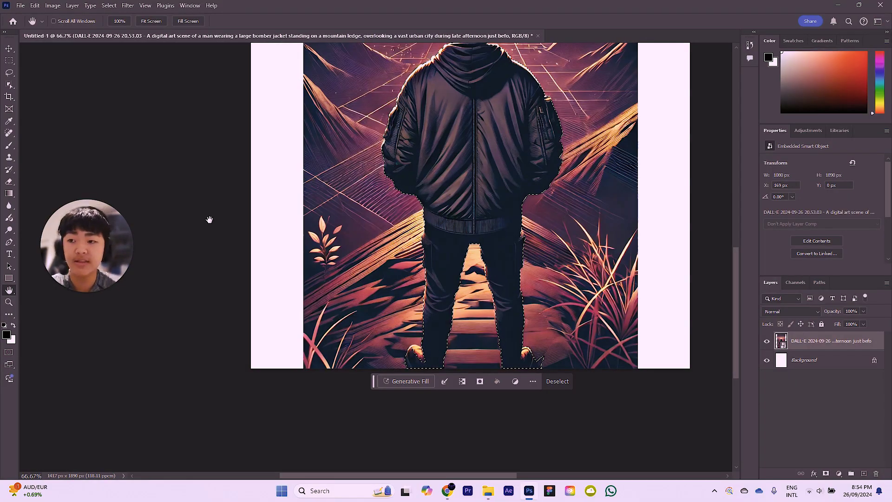
pyautogui.hotkey('ctrl', 'd')
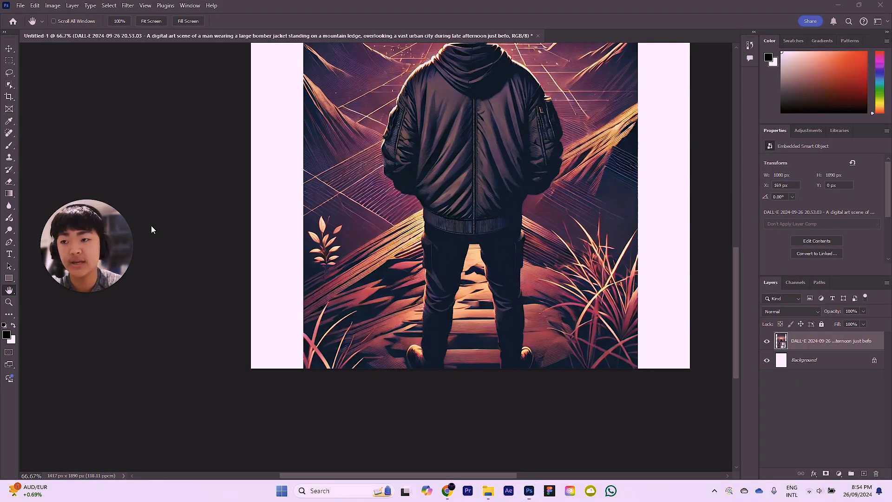
pyautogui.moveTo(22, 73); pyautogui.dragTo(51, 73)
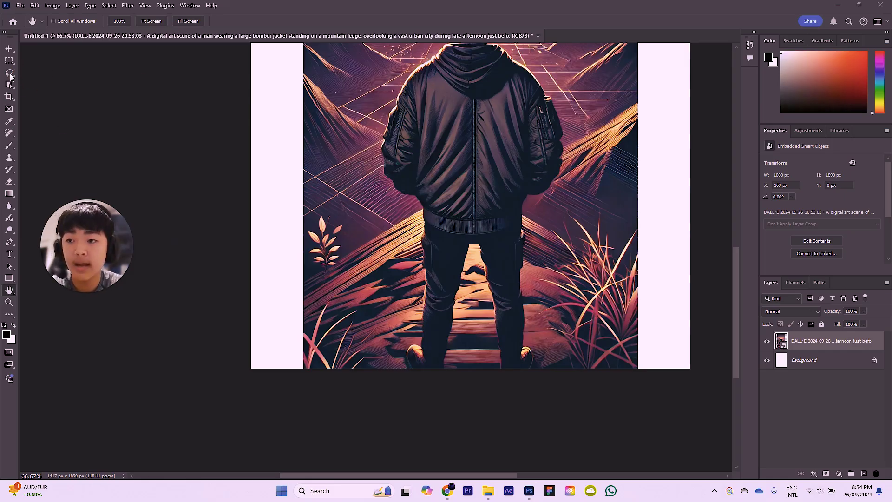
pyautogui.hotkey('ctrl', 'z')
# - Add the missing area of the man's left shoe to the selection with the Lasso tool
pyautogui.click(10, 74)
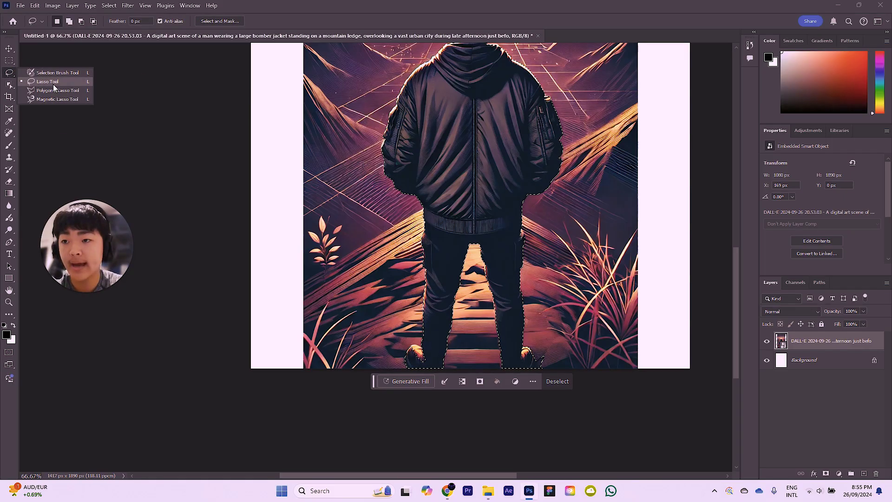
pyautogui.click(54, 84)
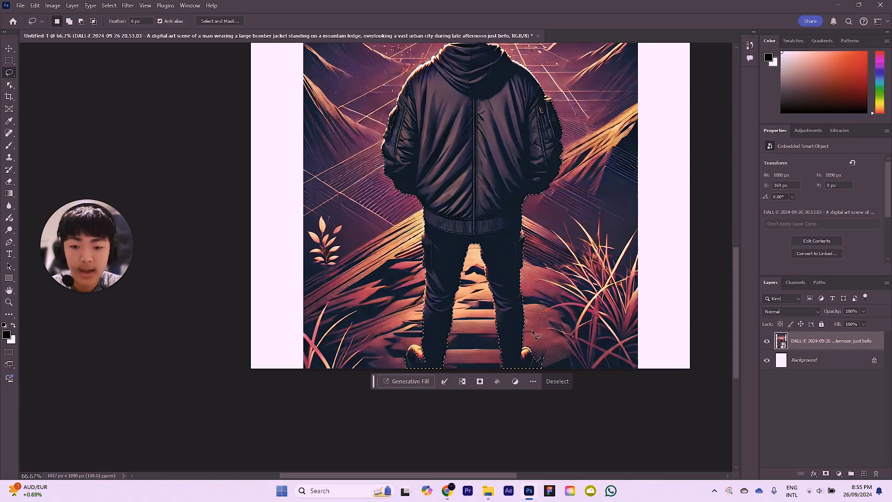
pyautogui.press('shift')
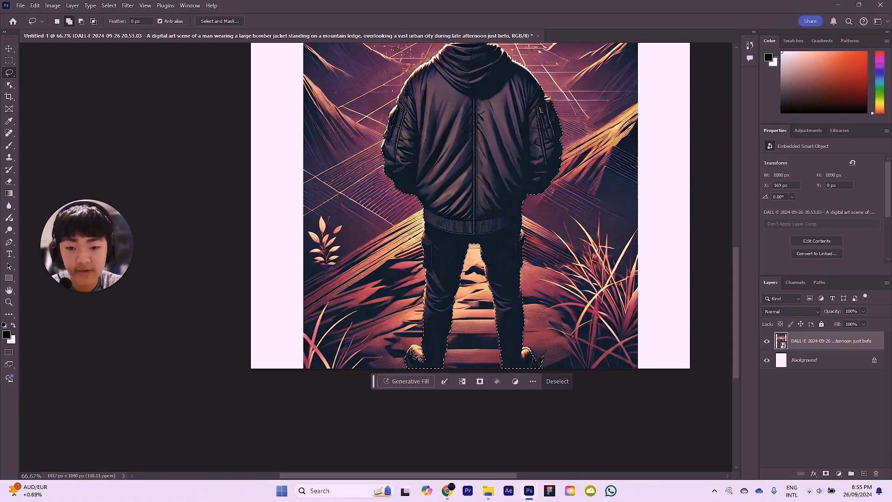
pyautogui.moveTo(416, 355)
pyautogui.mouseDown()
pyautogui.moveTo(428, 357)
pyautogui.moveTo(419, 367)
pyautogui.moveTo(415, 353)
pyautogui.moveTo(424, 364)
pyautogui.mouseUp()
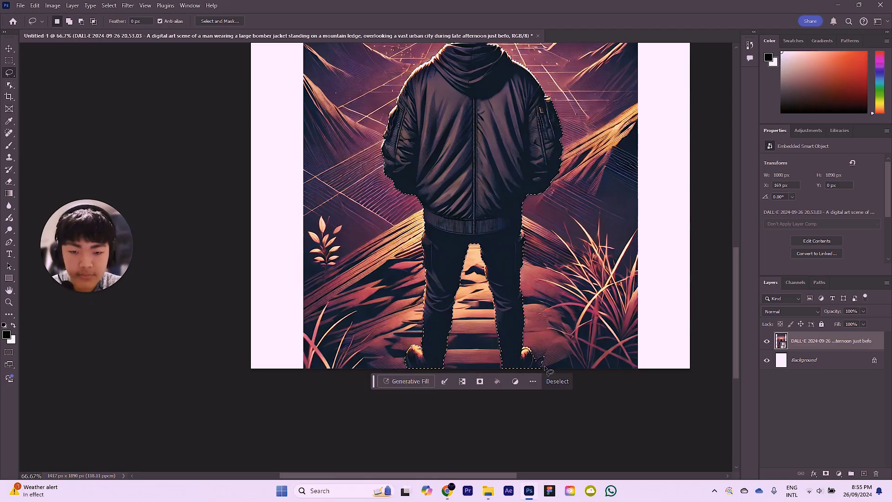
# - Subtract the stray ground area beside the man's right shoe from the selection with the Lasso tool
pyautogui.moveTo(544, 354)
pyautogui.mouseDown()
pyautogui.moveTo(537, 363)
pyautogui.moveTo(547, 371)
pyautogui.moveTo(548, 362)
pyautogui.mouseUp()
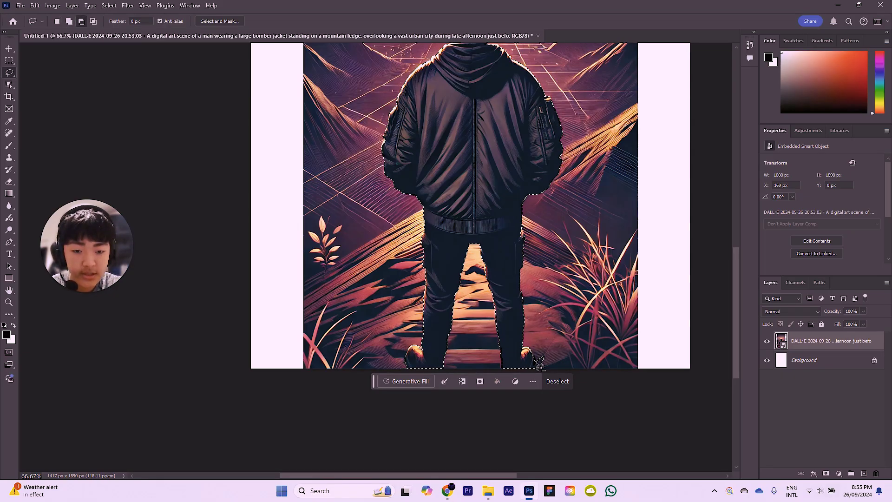
pyautogui.moveTo(534, 361); pyautogui.dragTo(534, 356)
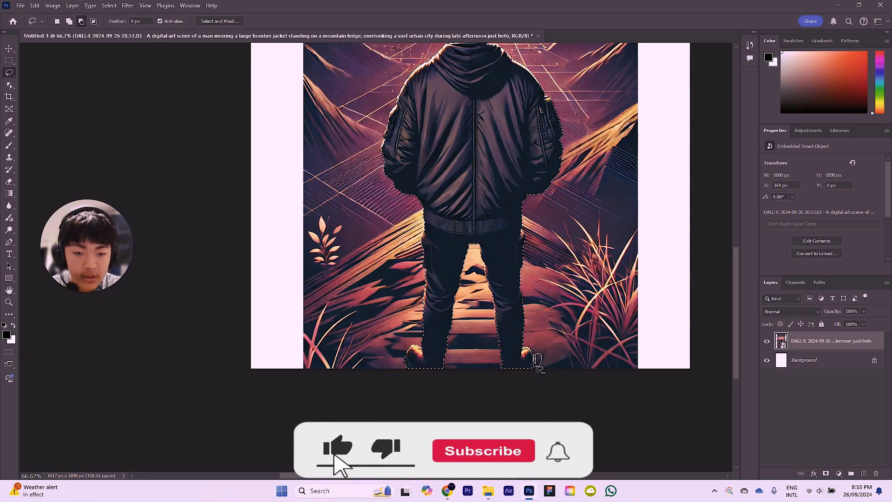
pyautogui.moveTo(534, 362); pyautogui.dragTo(539, 369)
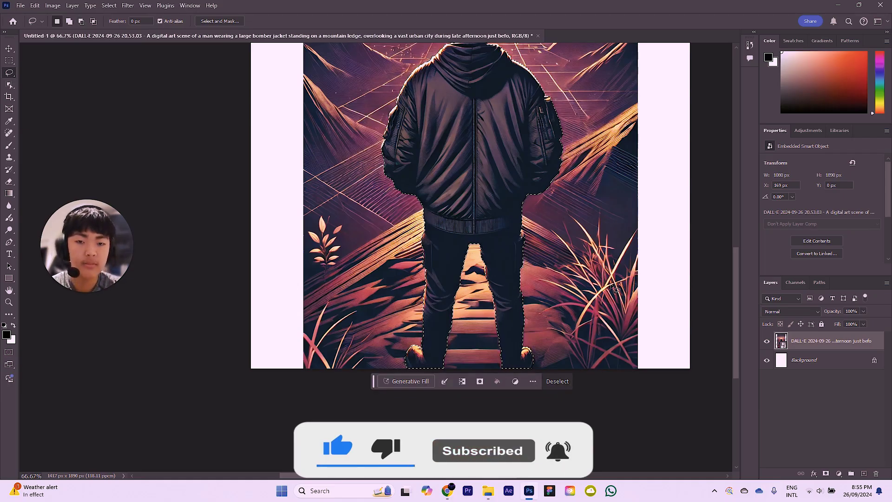
pyautogui.scroll(2, 613, 288)
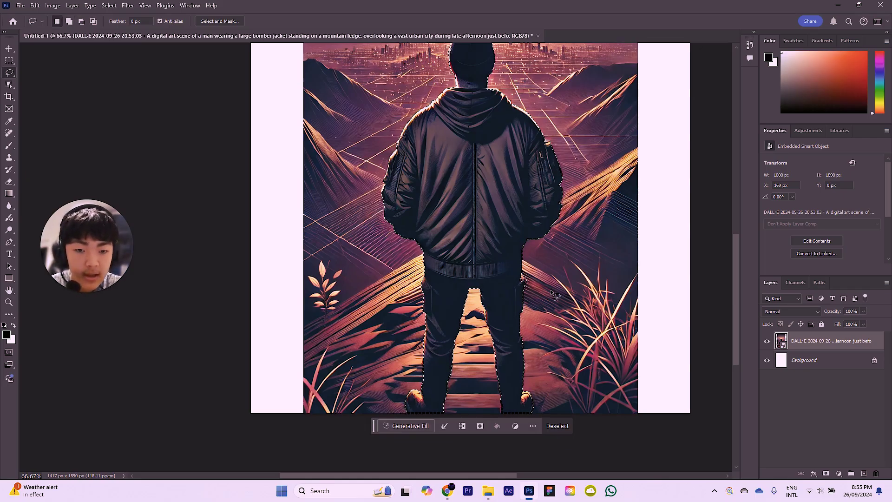
pyautogui.scroll(1, 534, 290)
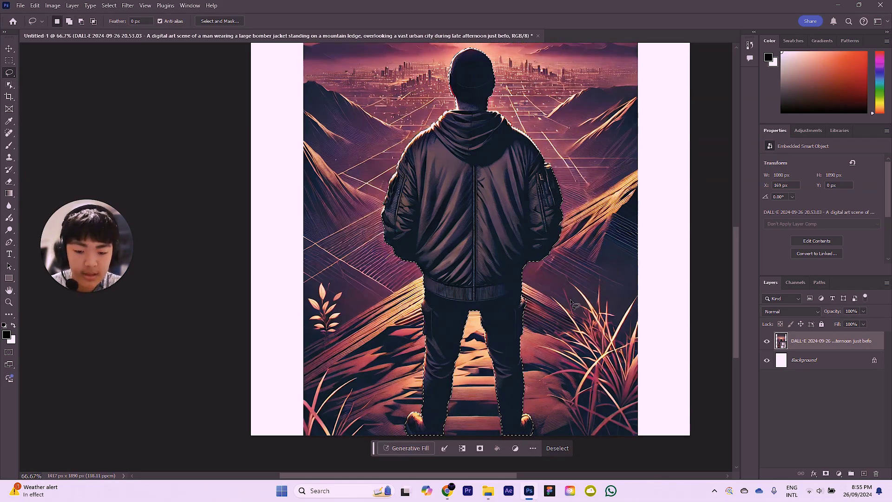
# - Refine the selection edge along the man's right trouser pocket with the Lasso tool
pyautogui.hotkey('ctrl', '+')
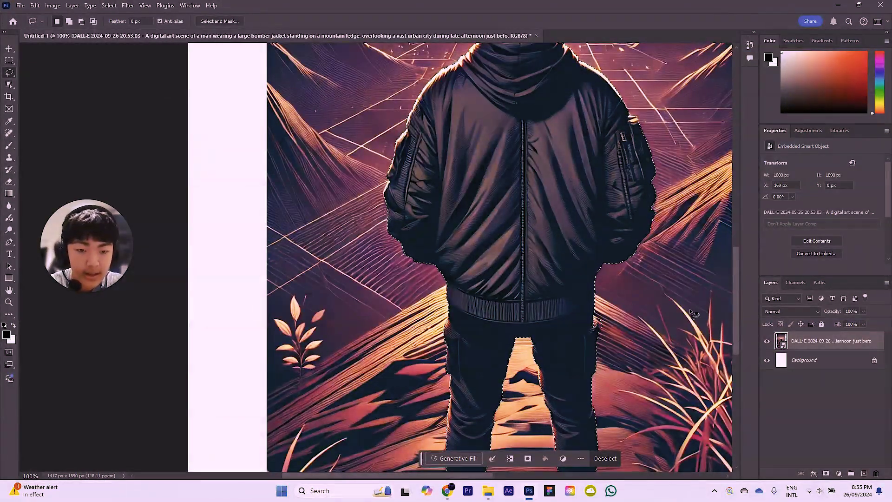
pyautogui.press('space')
pyautogui.moveTo(666, 304); pyautogui.dragTo(402, 213)
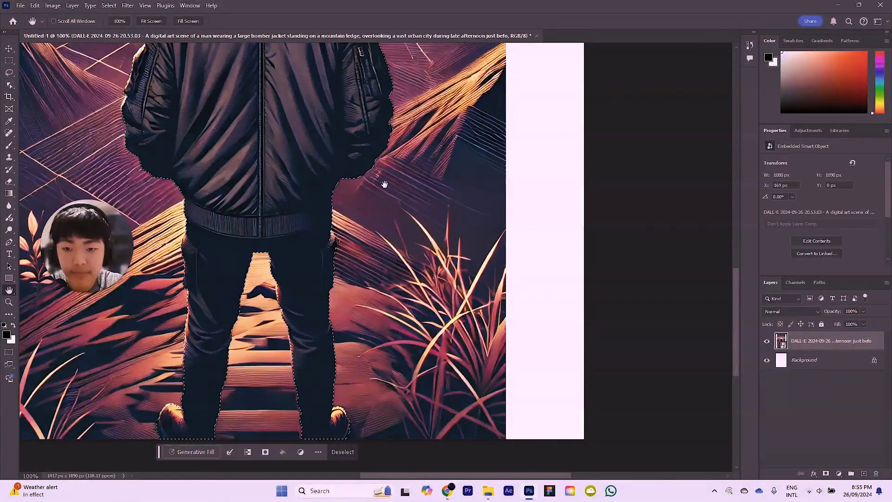
pyautogui.click(10, 75)
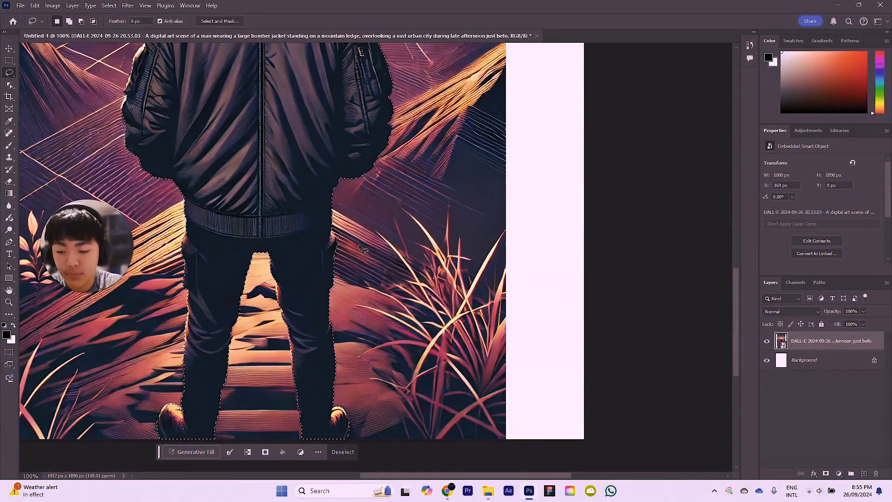
pyautogui.moveTo(331, 246); pyautogui.dragTo(339, 244)
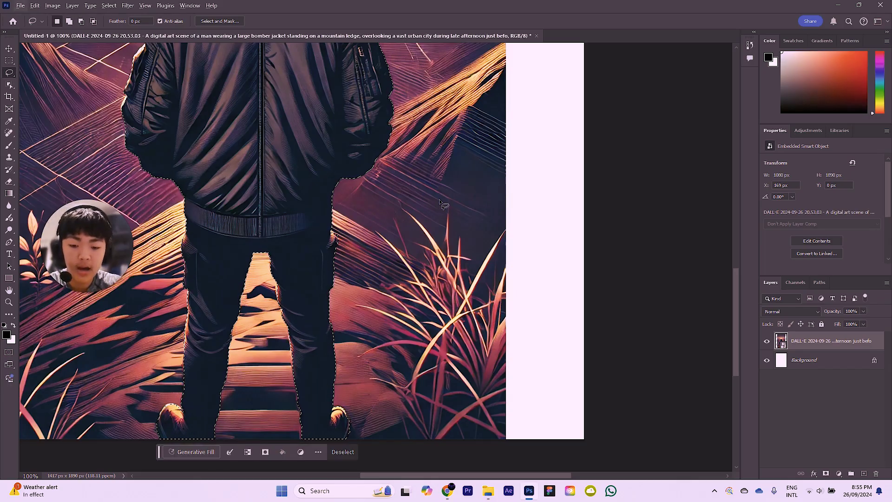
# - Examine the selection outline around the man's jacket and head, and then around the whole figure
pyautogui.press('h')
pyautogui.moveTo(446, 202); pyautogui.dragTo(547, 212)
pyautogui.moveTo(358, 265); pyautogui.dragTo(499, 251)
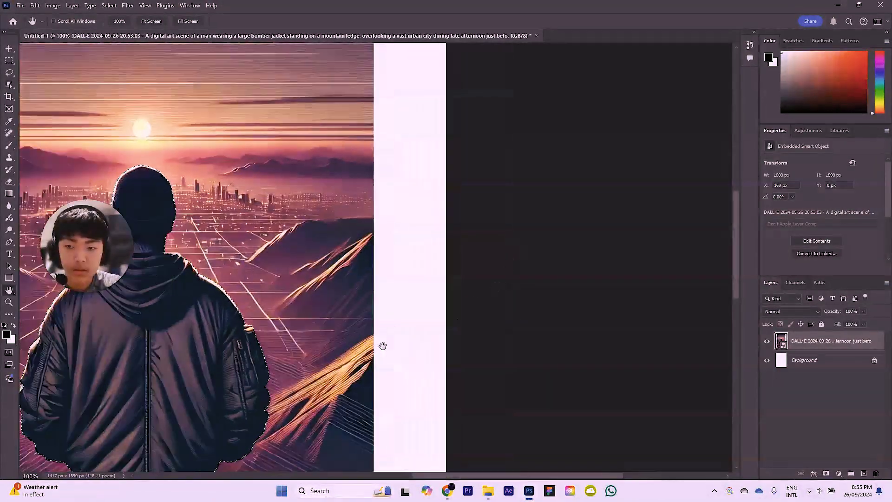
pyautogui.moveTo(382, 346); pyautogui.dragTo(425, 289)
pyautogui.hotkey('ctrl', '-')
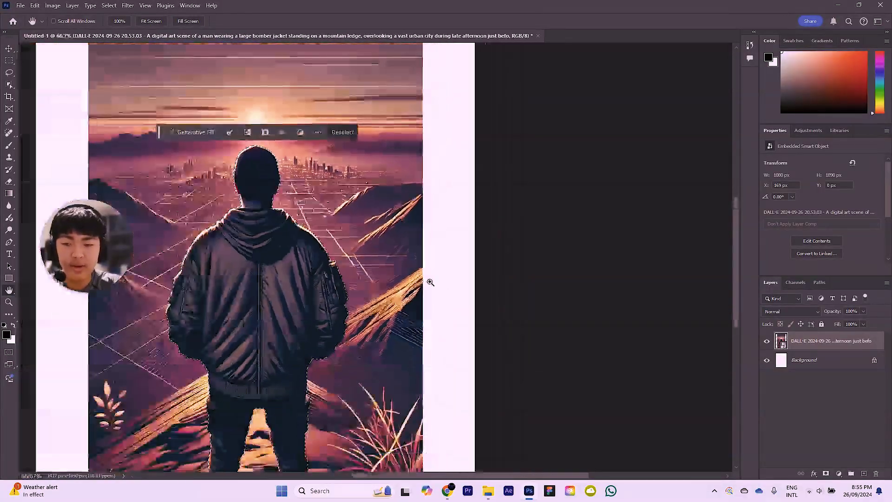
pyautogui.hotkey('ctrl', '-')
pyautogui.moveTo(439, 321); pyautogui.dragTo(446, 356)
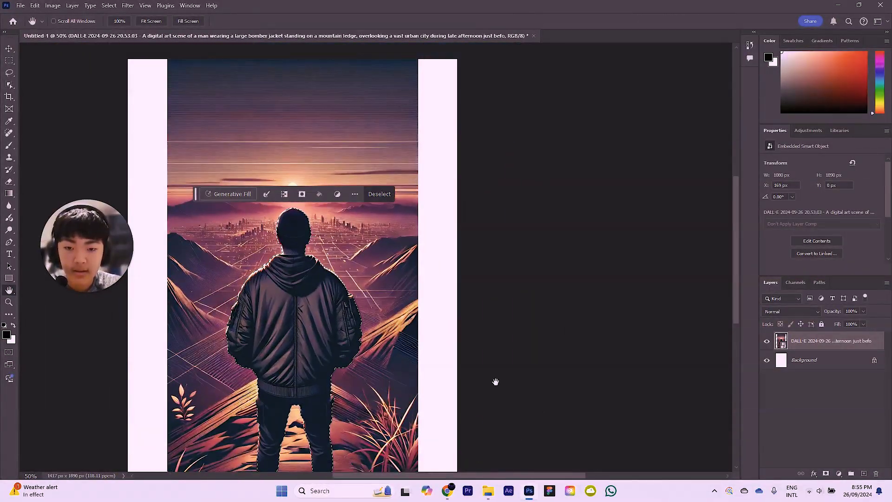
pyautogui.moveTo(496, 382); pyautogui.dragTo(509, 354)
# - Expand the selection around the man by 2 pixels
pyautogui.press('v')
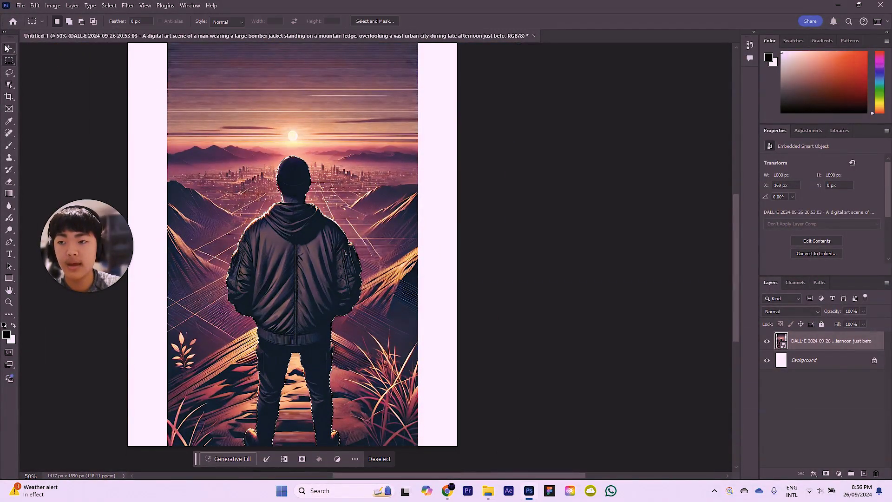
pyautogui.click(575, 201)
pyautogui.hotkey('ctrl', '-')
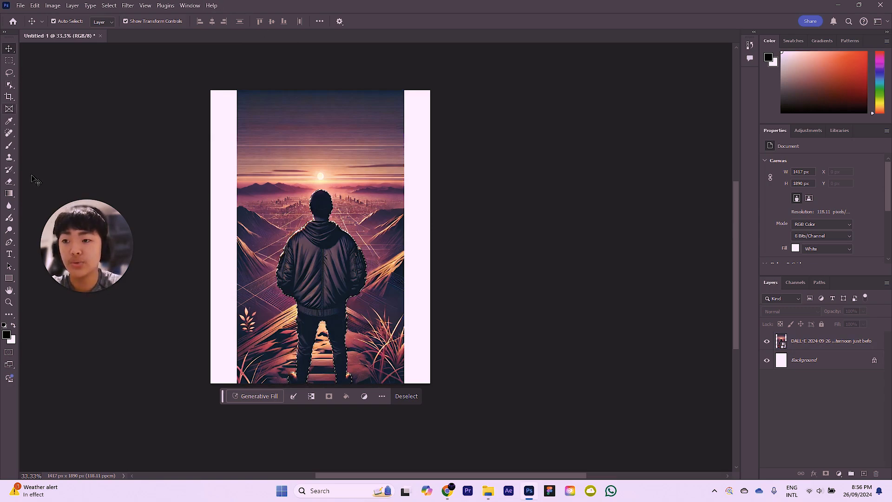
pyautogui.click(164, 269)
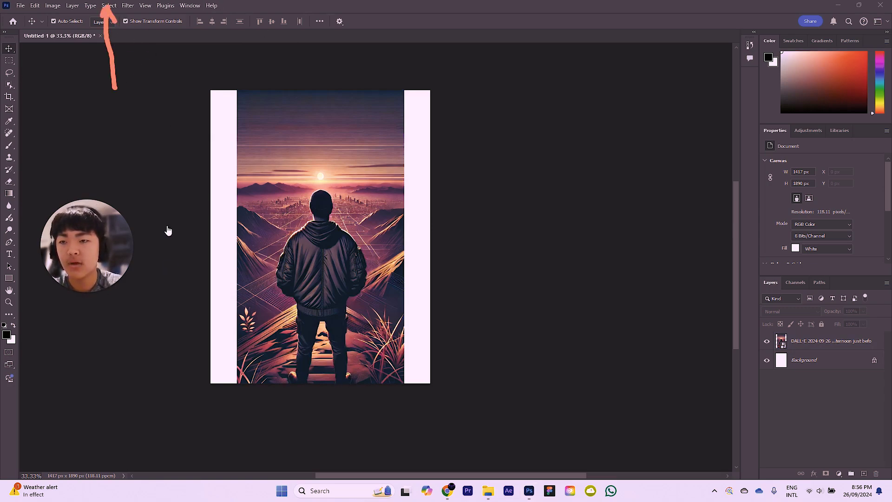
pyautogui.click(108, 5)
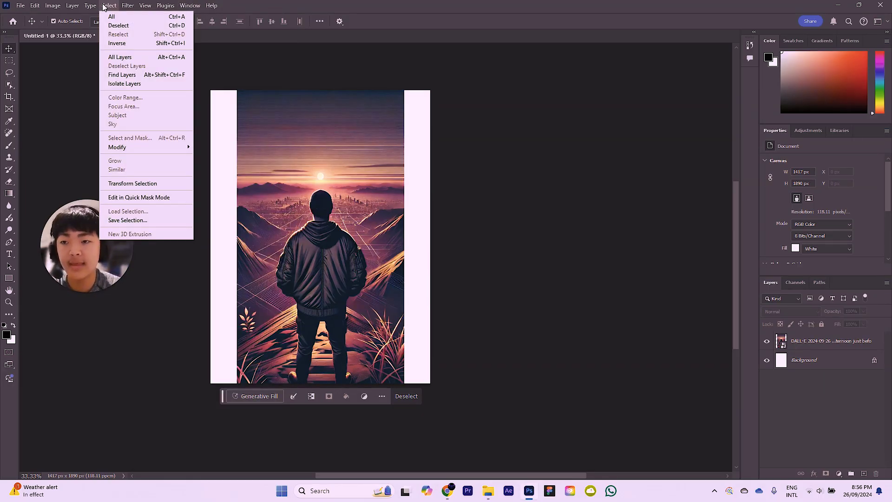
pyautogui.moveTo(141, 147)
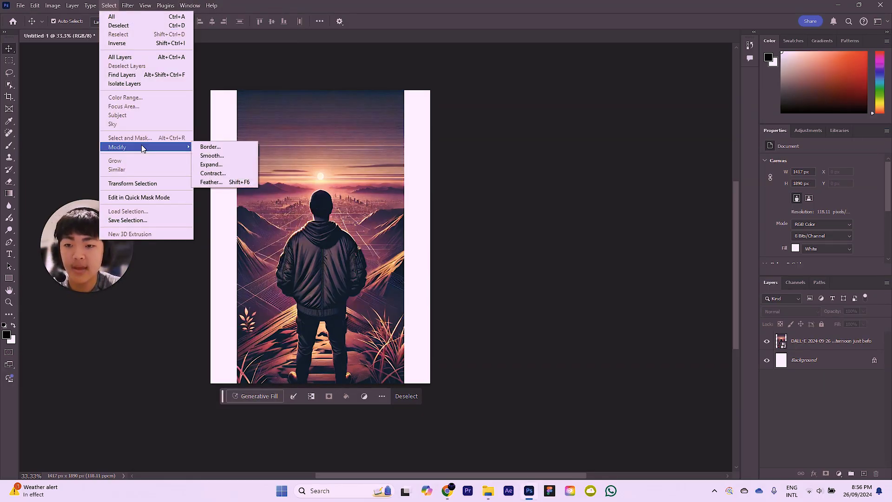
pyautogui.click(230, 163)
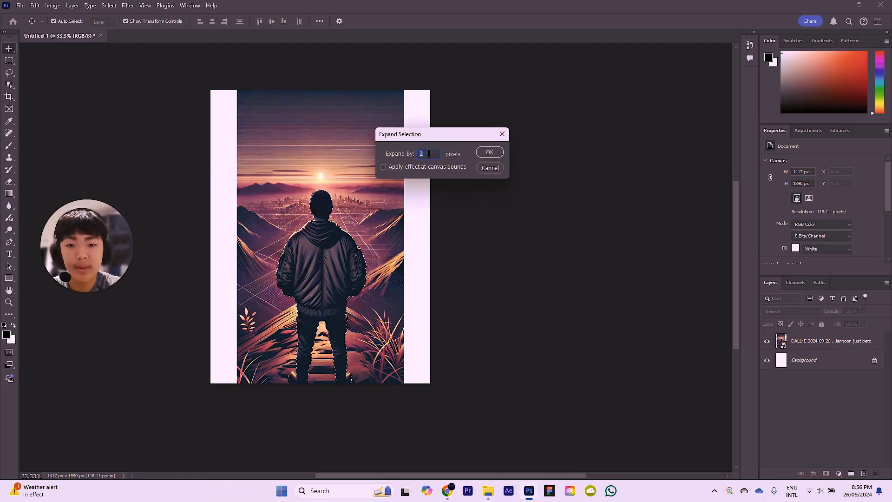
pyautogui.click(488, 155)
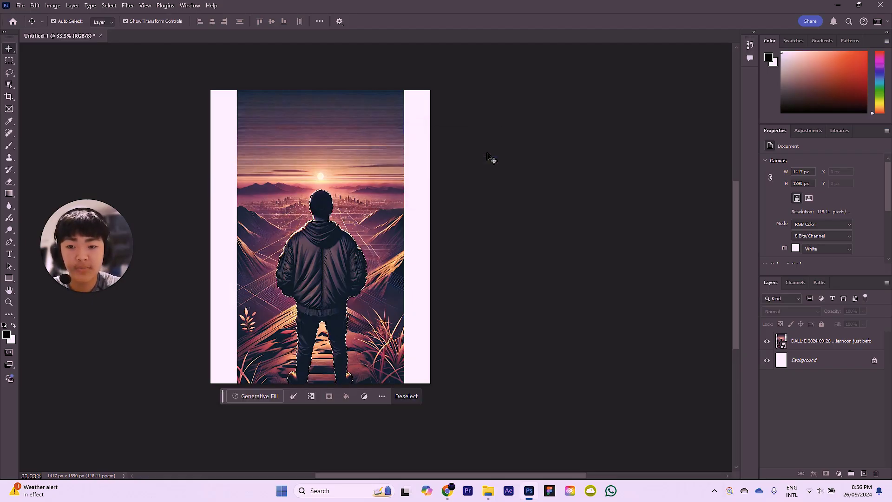
# - Add a layer mask to the DALL·E image layer from the selection, isolating the man from the scenery
pyautogui.scroll(-1, 336, 223)
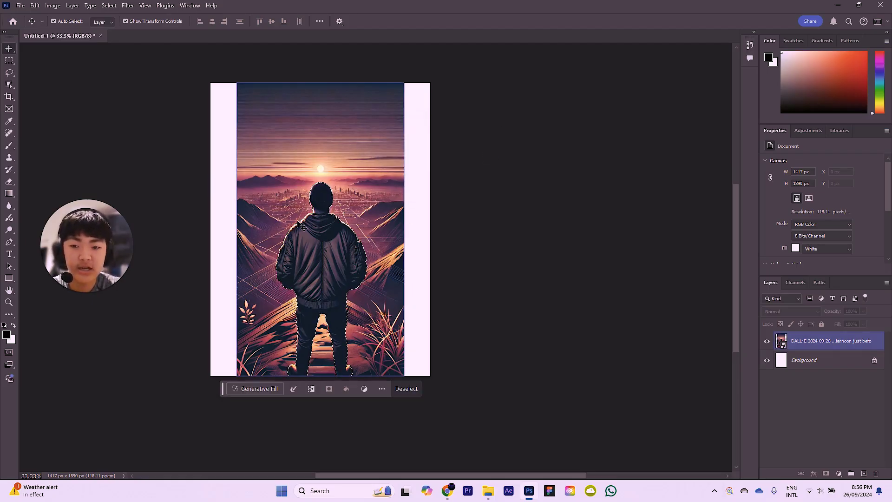
pyautogui.click(650, 292)
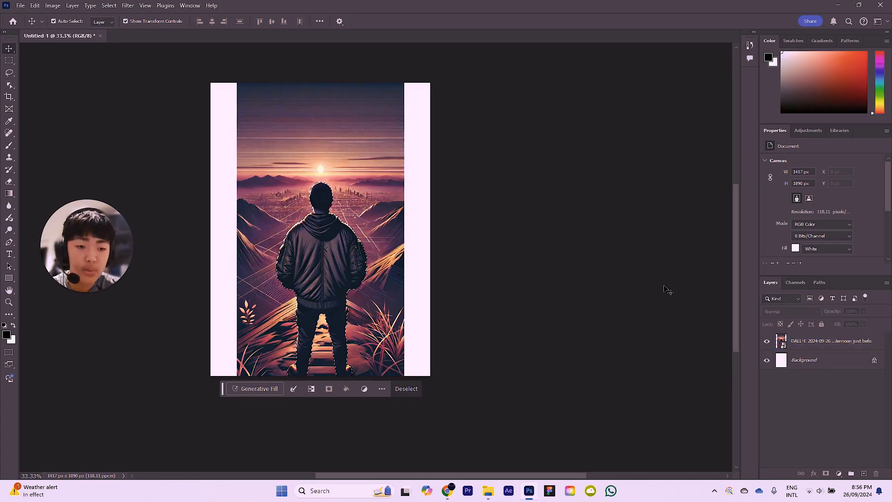
pyautogui.click(808, 341)
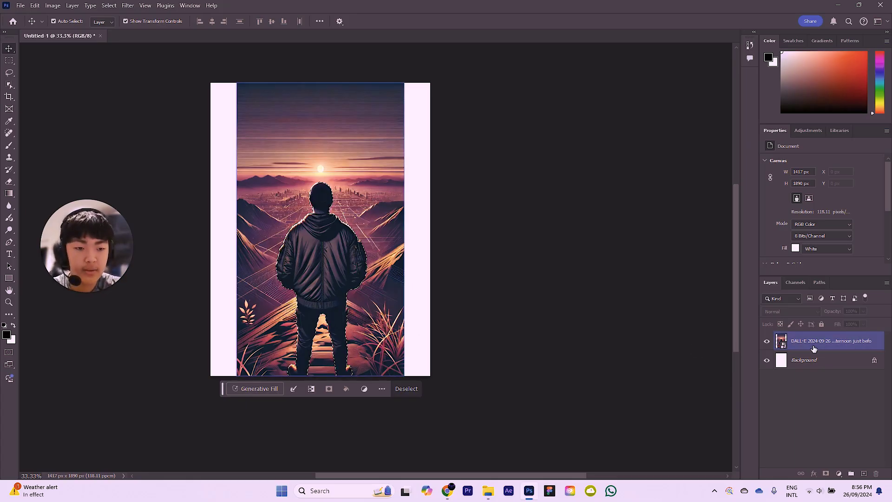
pyautogui.click(442, 281)
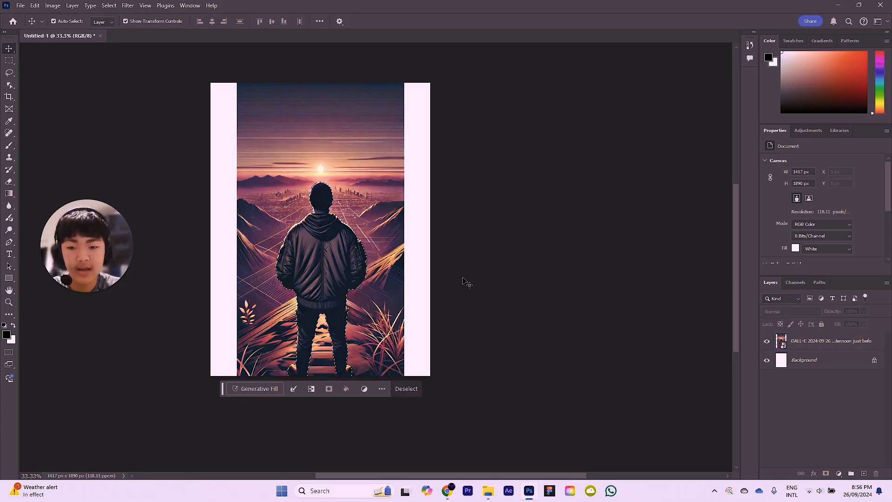
pyautogui.click(816, 343)
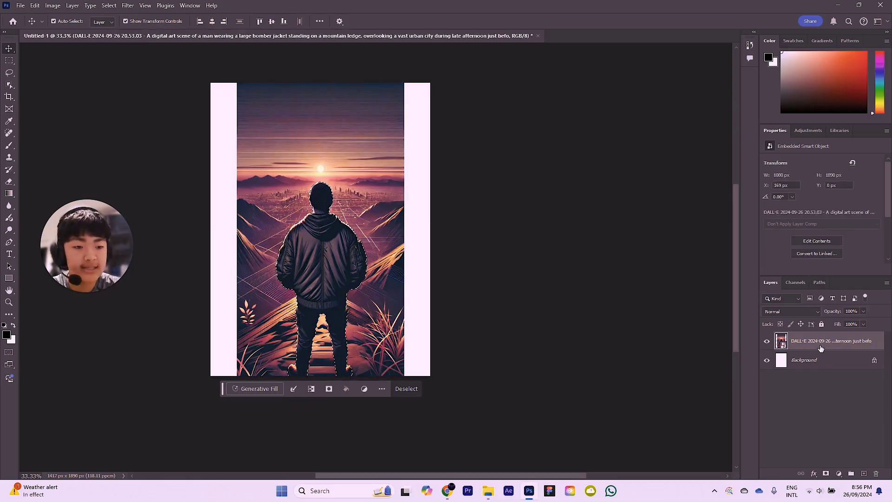
pyautogui.hotkey('ctrl', 'j')
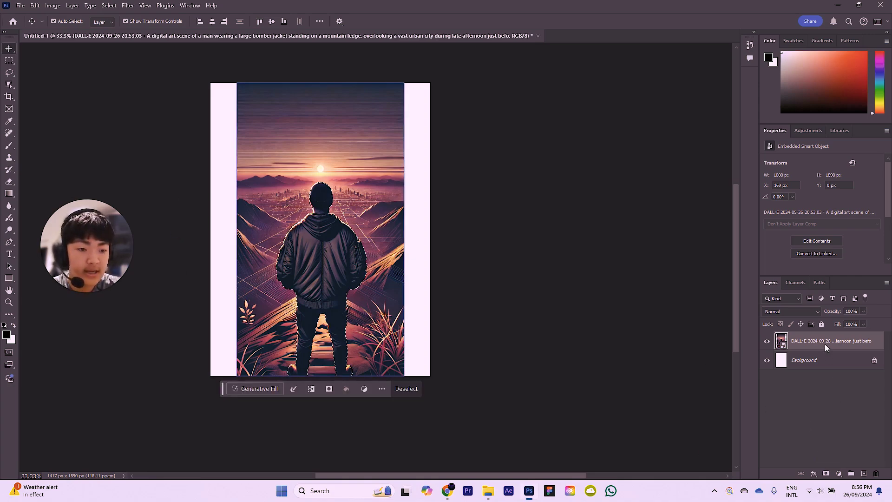
pyautogui.click(826, 473)
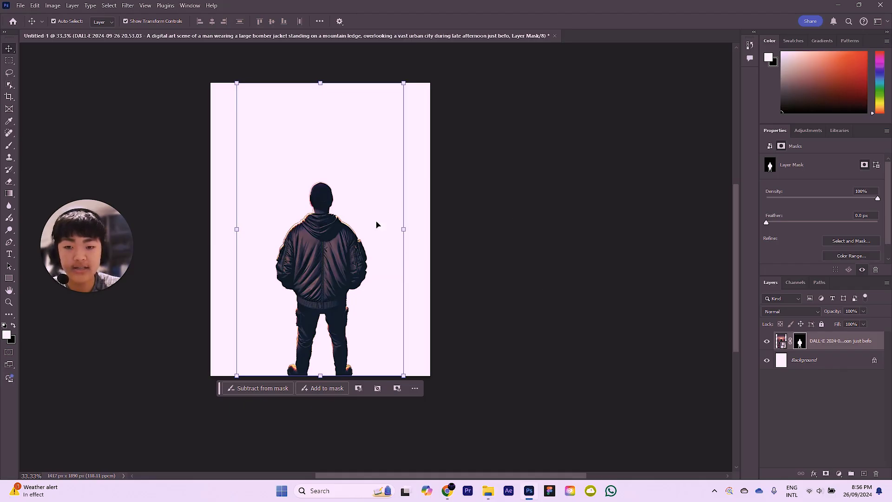
pyautogui.click(862, 454)
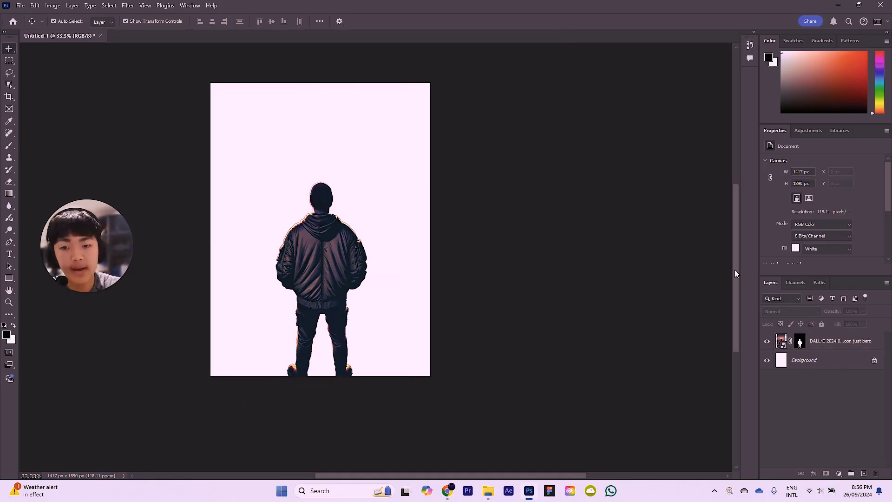
# - Duplicate the masked DALL·E layer and name the copy Background
pyautogui.click(797, 342)
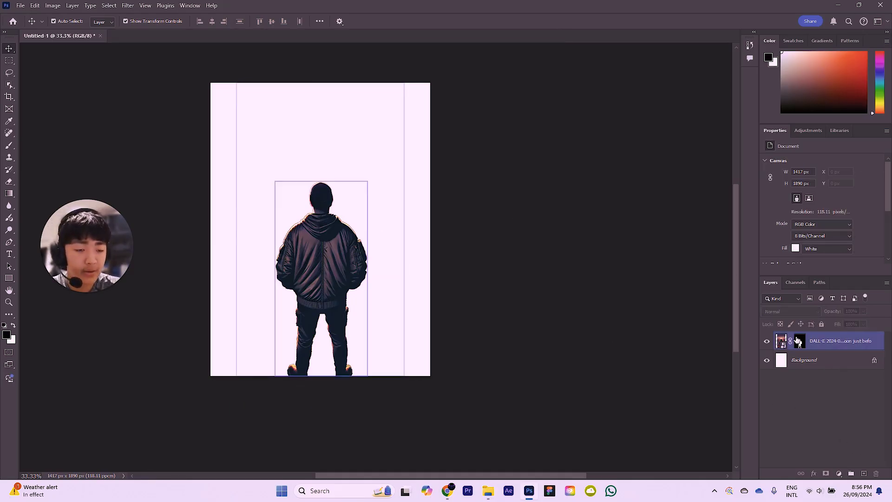
pyautogui.rightClick(831, 342)
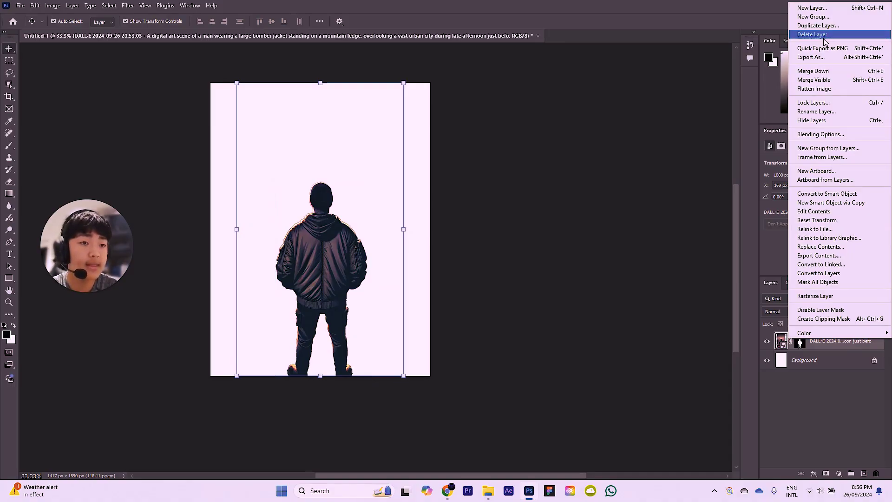
pyautogui.click(817, 26)
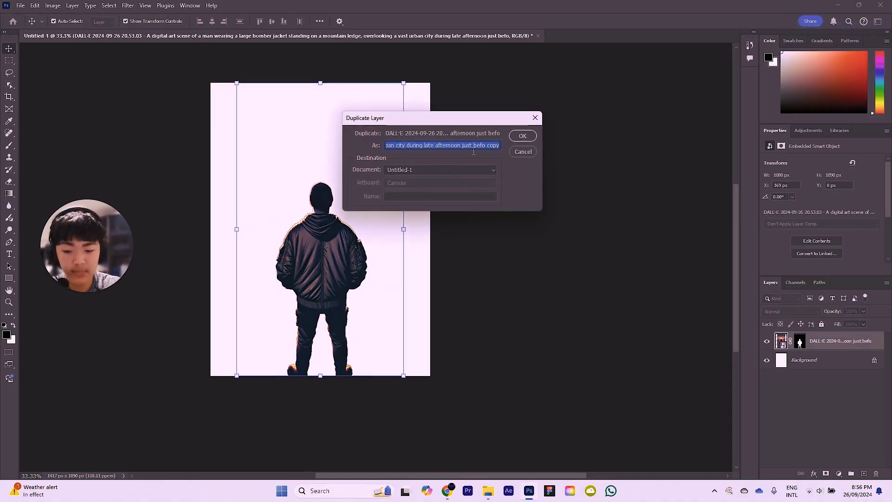
pyautogui.press('Return')
pyautogui.press('l')
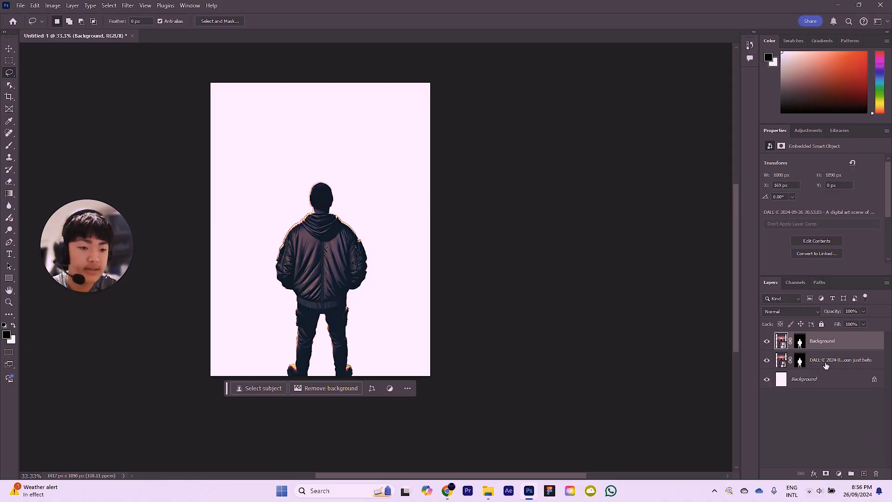
# - Place the Background copy beneath the cut-out layer and delete the copy's layer mask
pyautogui.moveTo(826, 346); pyautogui.dragTo(826, 370)
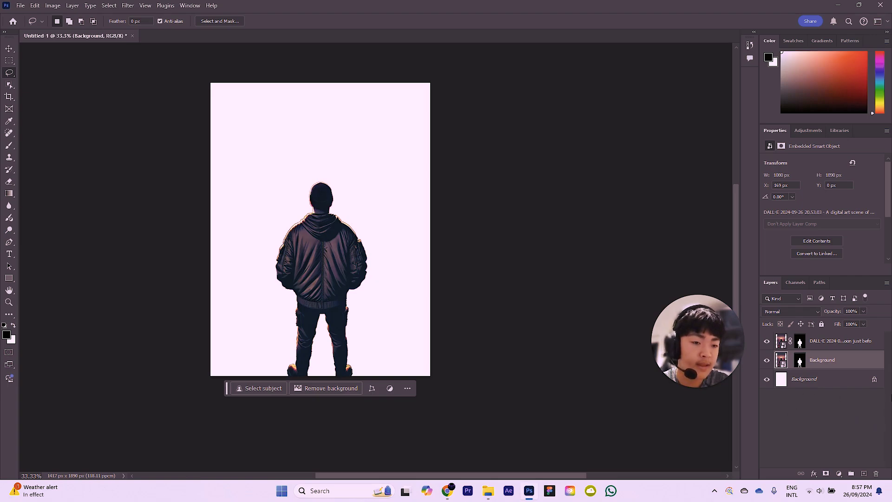
pyautogui.click(799, 363)
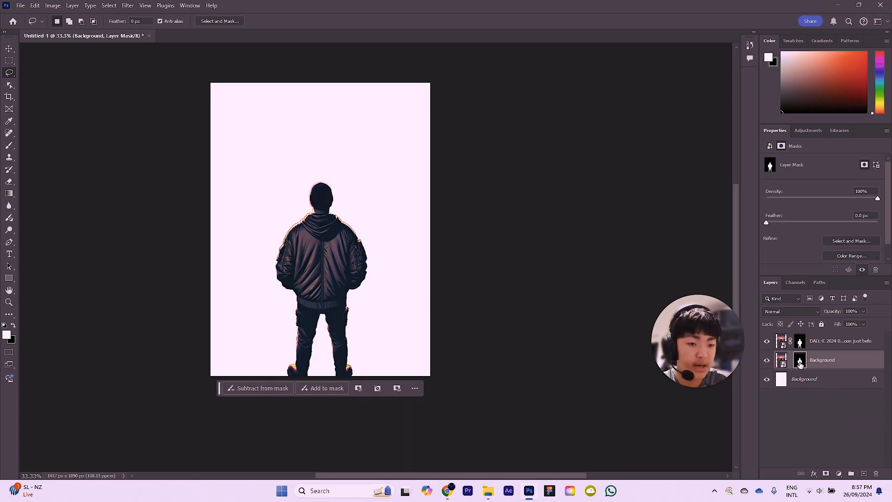
pyautogui.press('Delete')
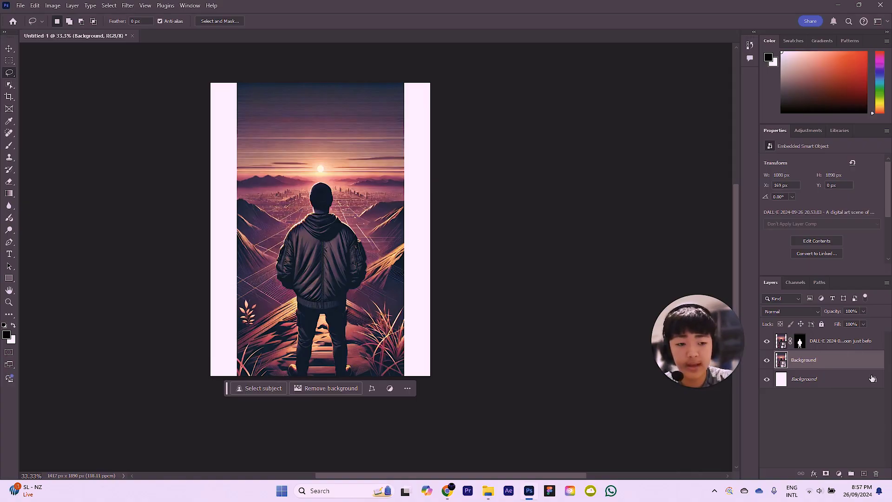
# - Test-move the full image and the cut-out man separately, undoing each move
pyautogui.press('v')
pyautogui.moveTo(367, 158); pyautogui.dragTo(413, 148)
pyautogui.hotkey('ctrl', 'z')
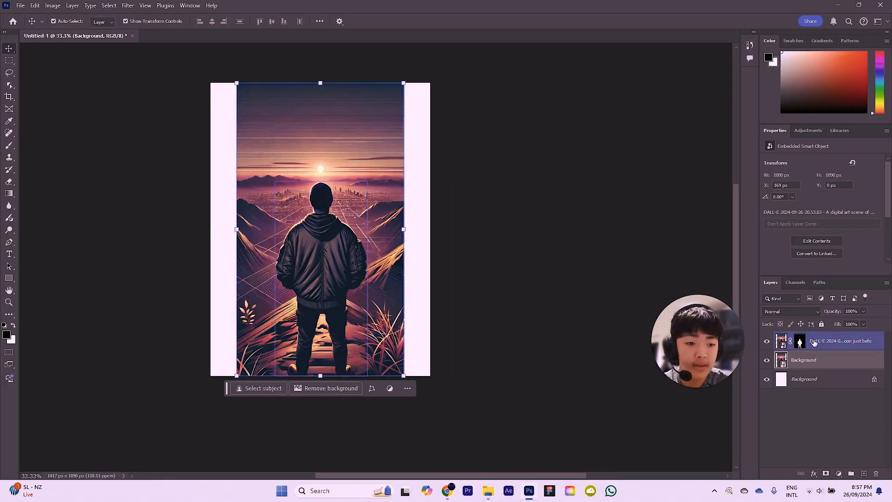
pyautogui.click(813, 340)
pyautogui.moveTo(355, 261); pyautogui.dragTo(370, 246)
pyautogui.hotkey('ctrl', 'z')
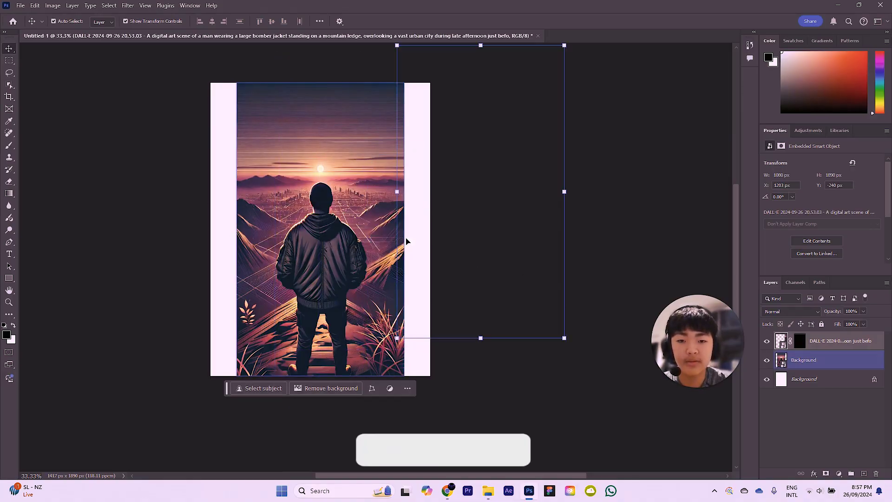
pyautogui.click(824, 430)
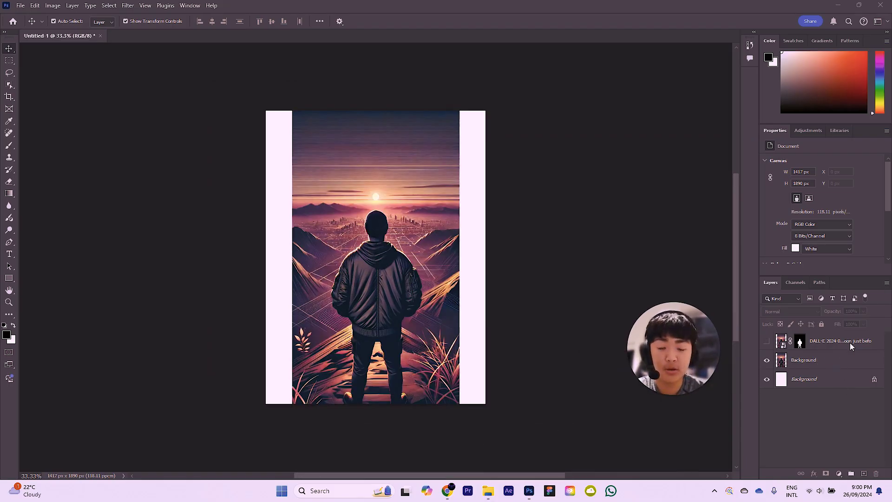
# - Show the cut-out layer, offset the man to about X 423 px, Y -168 px, and hide the layer again
pyautogui.click(816, 365)
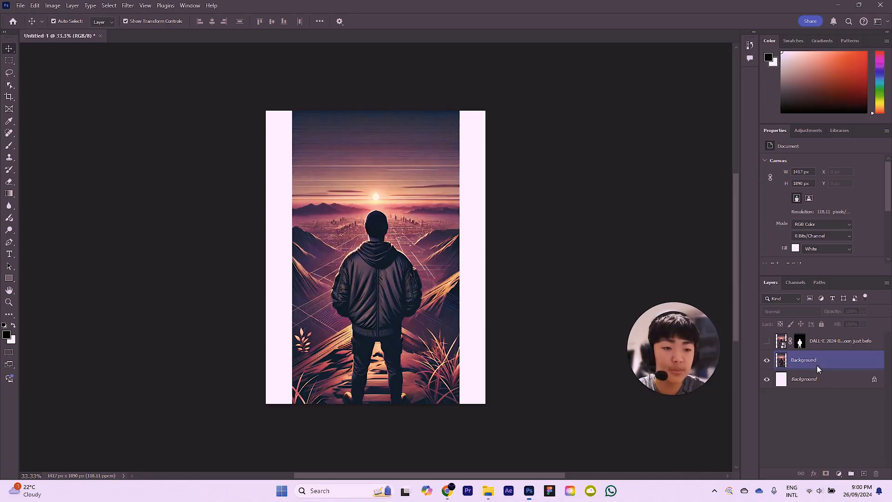
pyautogui.click(766, 341)
pyautogui.moveTo(365, 286); pyautogui.dragTo(404, 259)
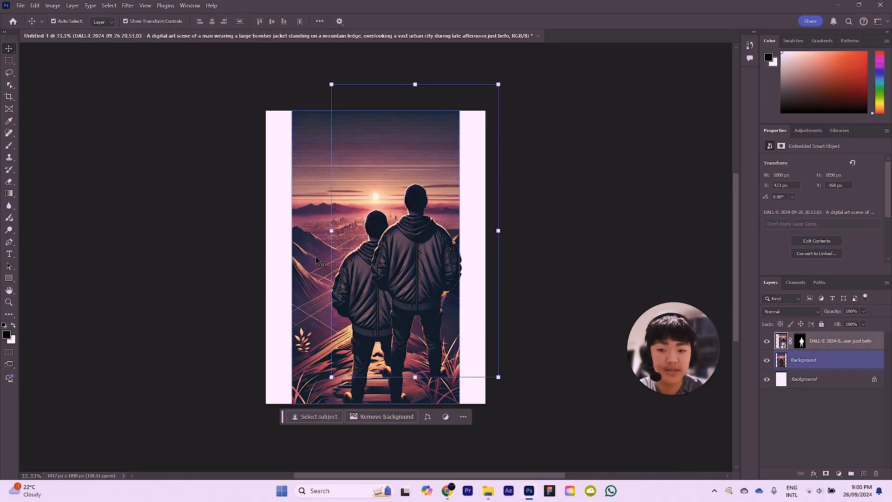
pyautogui.click(766, 343)
pyautogui.click(766, 341)
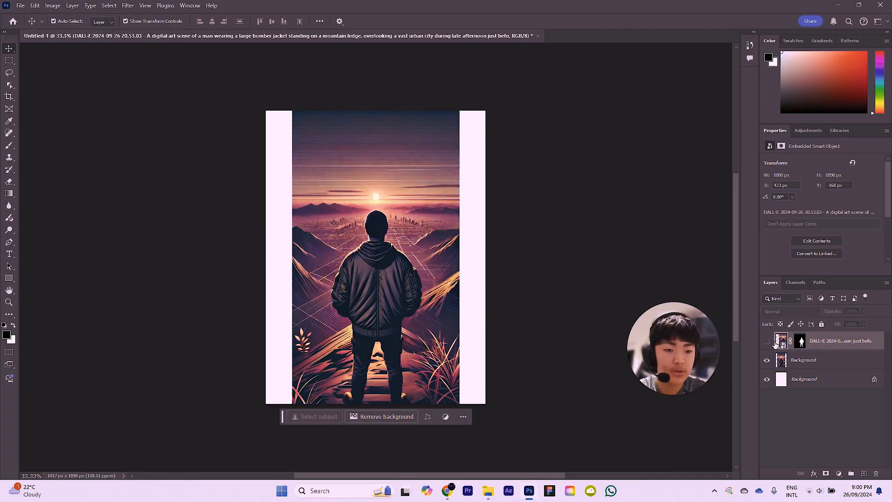
# - Undo the cut-out man's offset back to his original position and toggle the layer's visibility, leaving it shown
pyautogui.hotkey('ctrl', 'z')
pyautogui.hotkey('ctrl', 'z')
pyautogui.hotkey('ctrl', 'z')
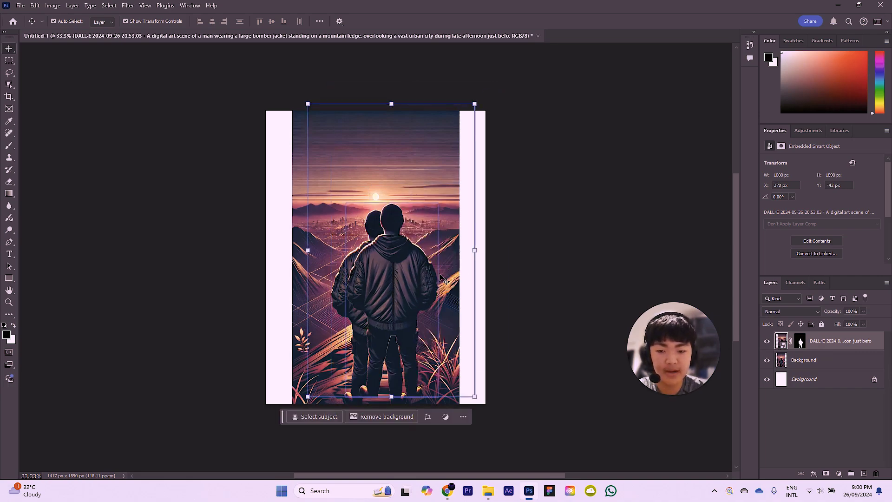
pyautogui.click(767, 343)
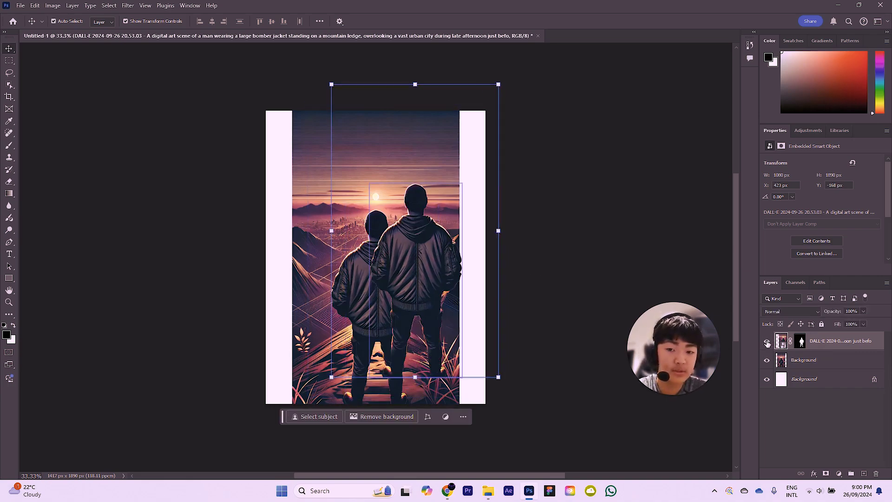
pyautogui.click(766, 342)
pyautogui.click(766, 343)
pyautogui.click(766, 343)
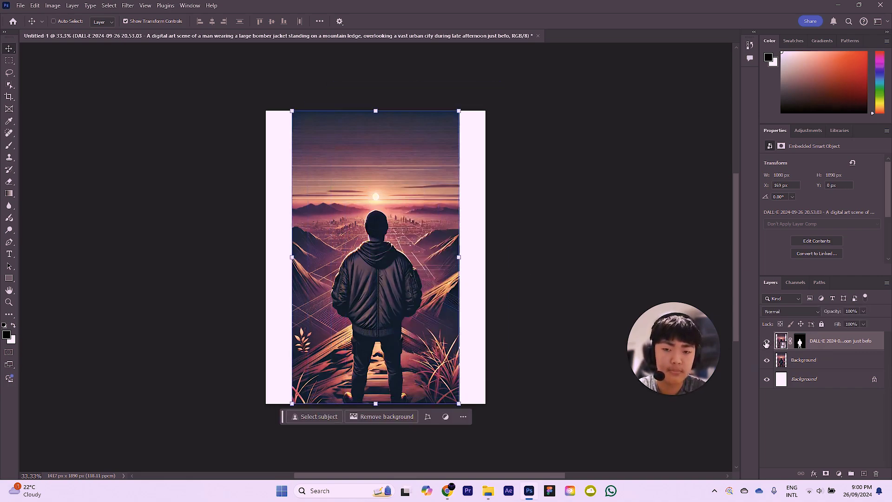
pyautogui.click(766, 342)
pyautogui.click(767, 342)
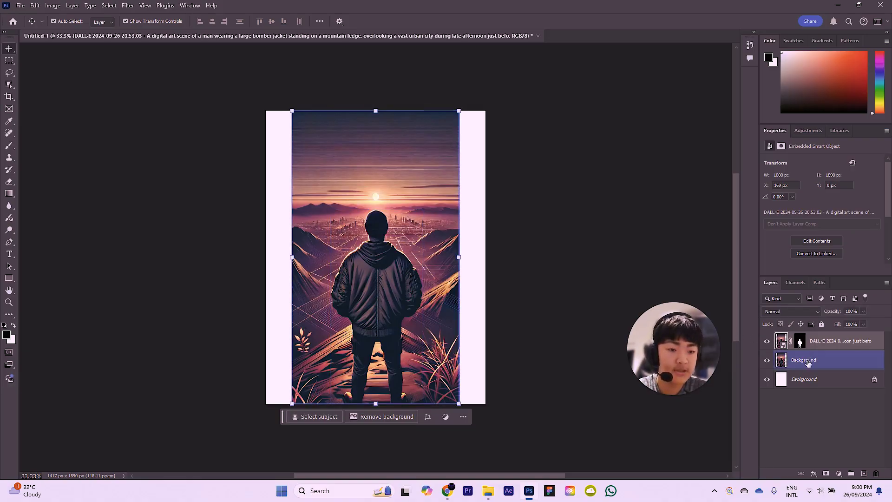
# - With the unlocked Background layer active, load the cut-out layer's mask as a selection and expand it by 5 pixels
pyautogui.click(807, 361)
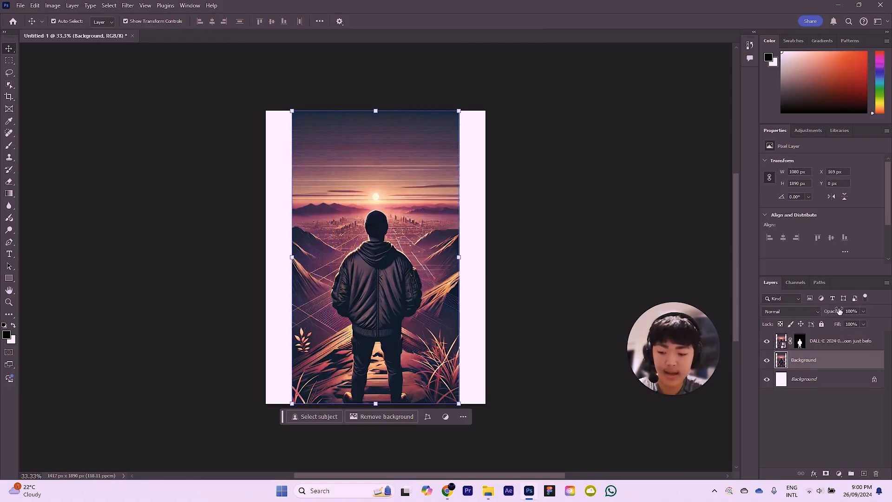
pyautogui.keyDown('ctrl'); pyautogui.click(800, 342); pyautogui.keyUp('ctrl')
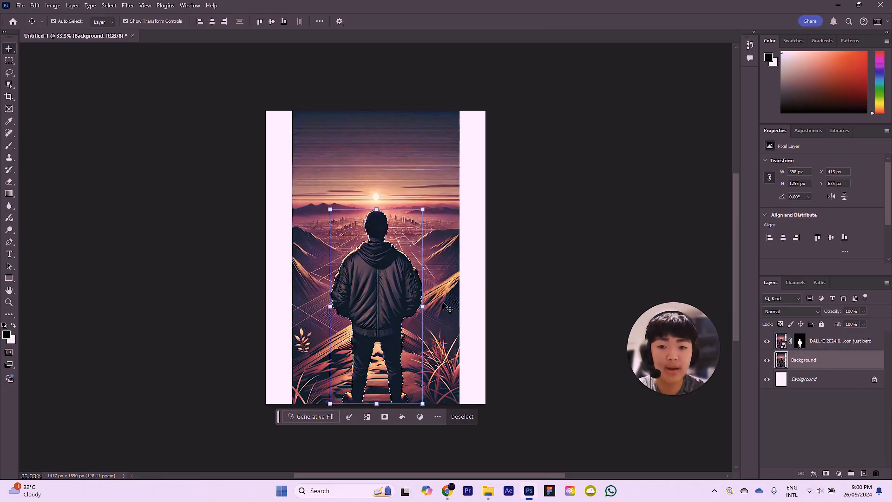
pyautogui.moveTo(681, 351); pyautogui.dragTo(652, 301)
pyautogui.click(108, 6)
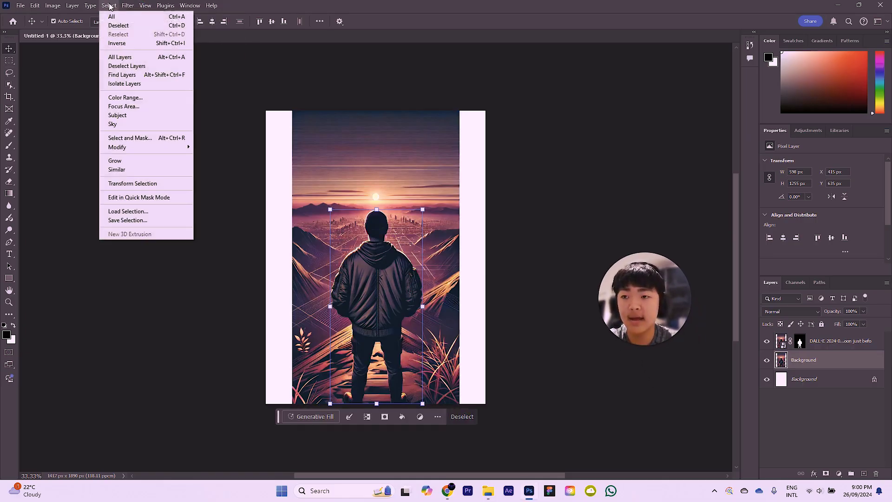
pyautogui.moveTo(135, 146)
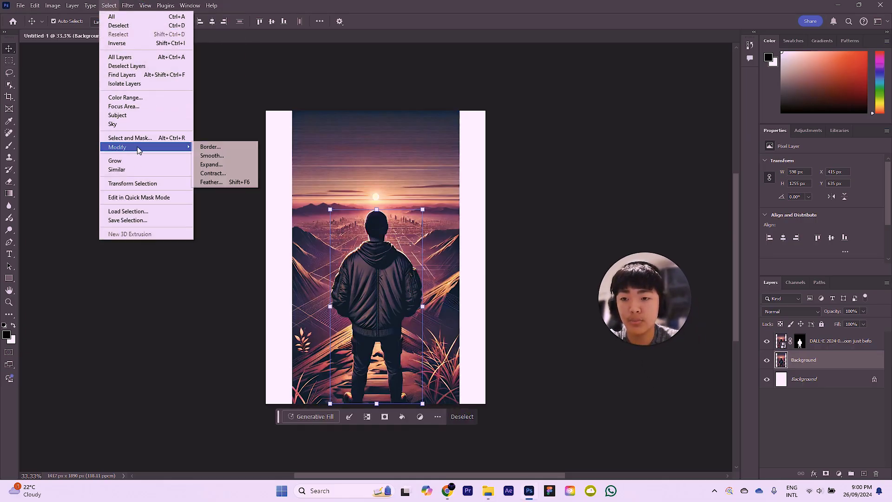
pyautogui.click(222, 167)
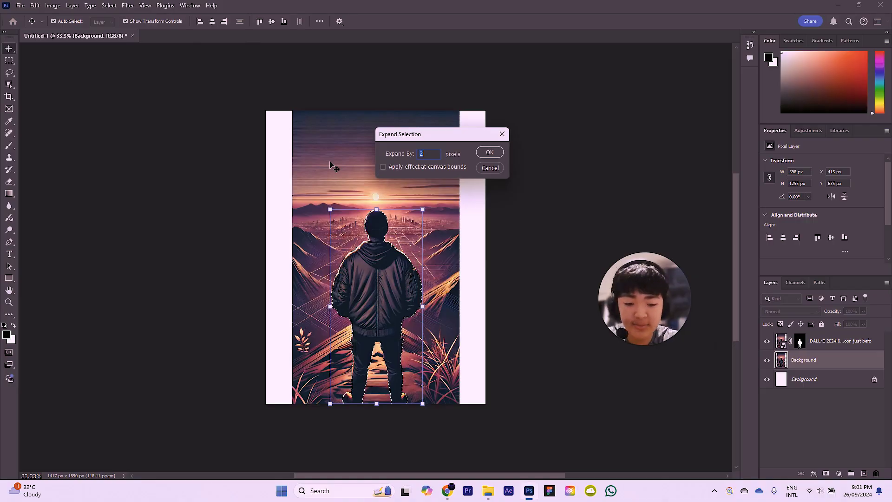
pyautogui.write('5')
pyautogui.press('Return')
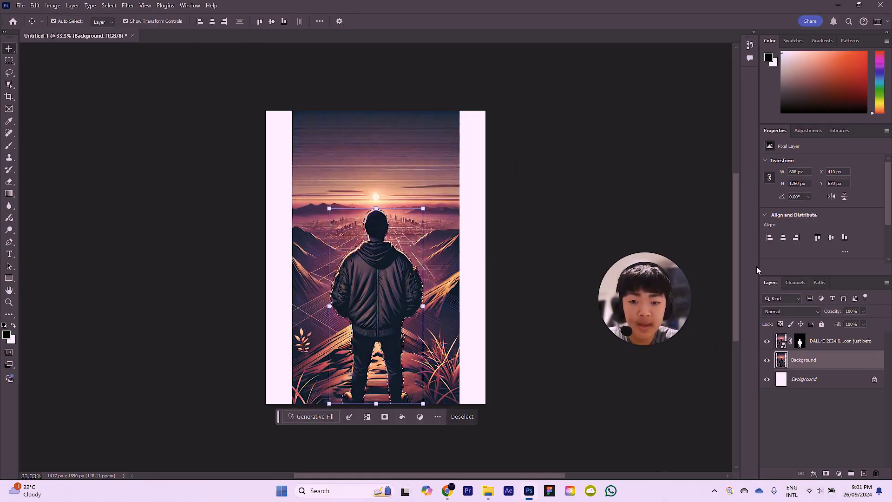
pyautogui.scroll(4, 383, 216)
pyautogui.scroll(-5, 384, 225)
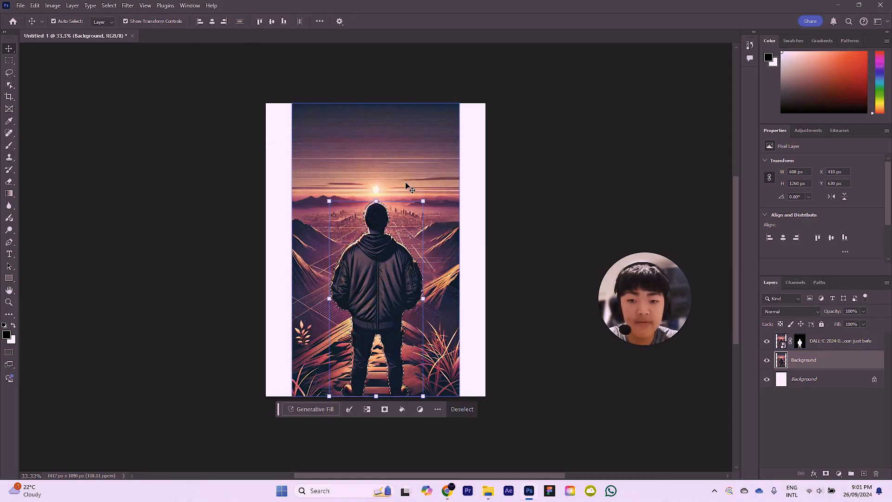
pyautogui.moveTo(648, 292); pyautogui.dragTo(658, 332)
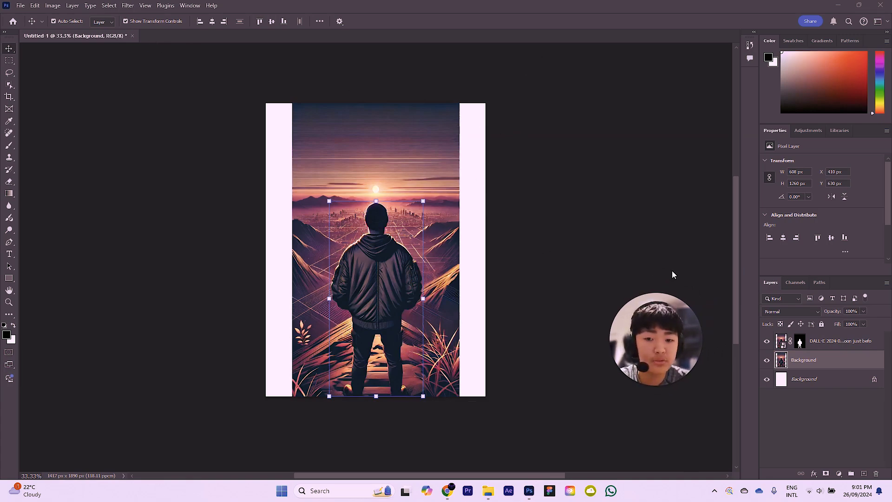
pyautogui.click(821, 361)
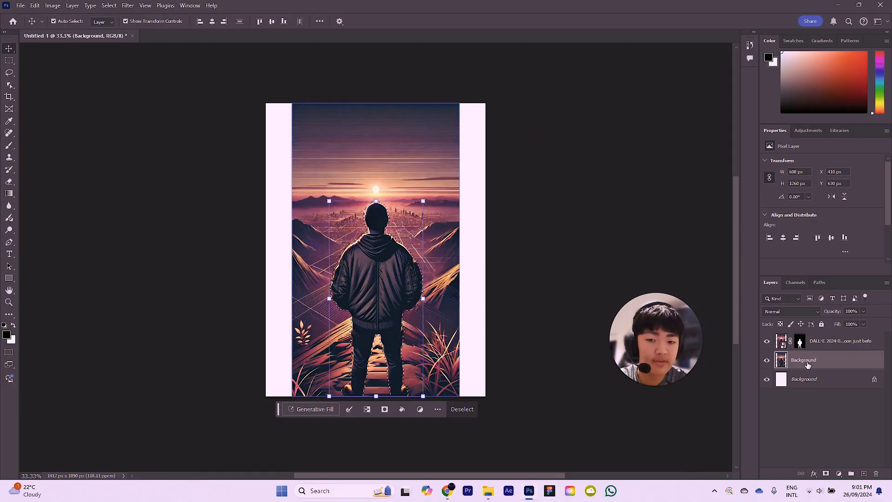
pyautogui.rightClick(807, 361)
pyautogui.click(811, 367)
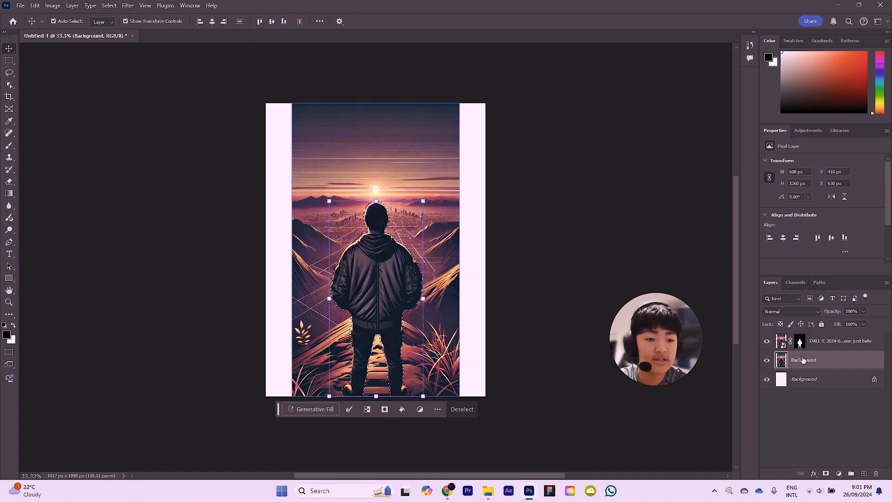
pyautogui.rightClick(803, 360)
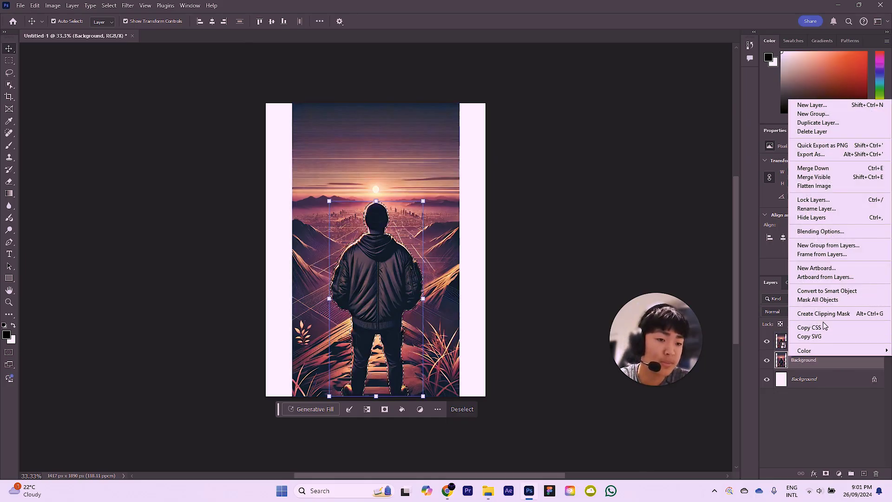
pyautogui.click(802, 363)
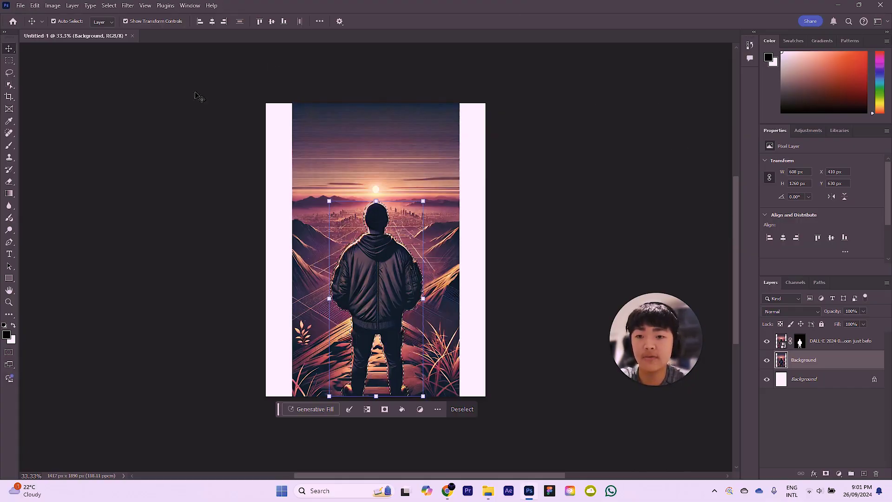
pyautogui.hotkey('ctrl', 'd')
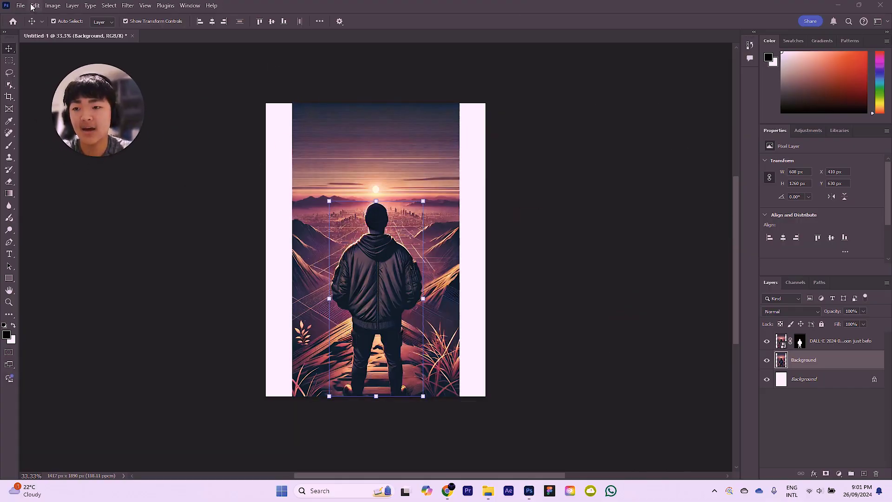
pyautogui.click(35, 5)
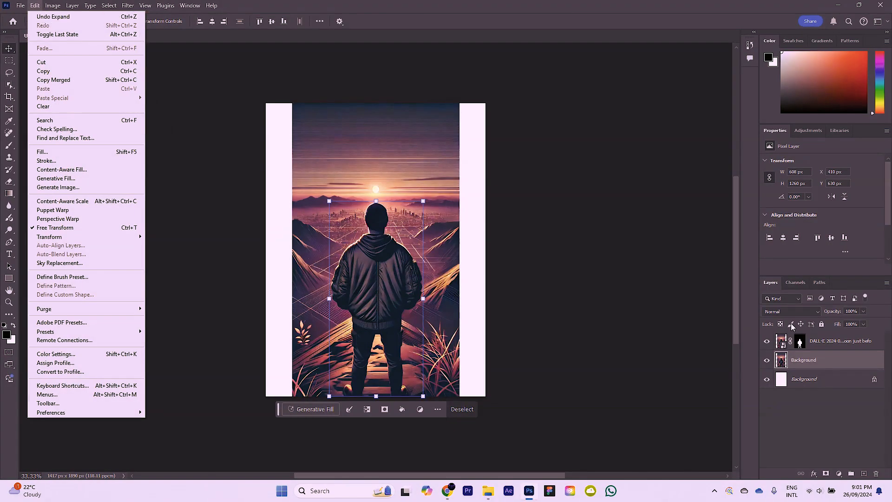
pyautogui.click(827, 362)
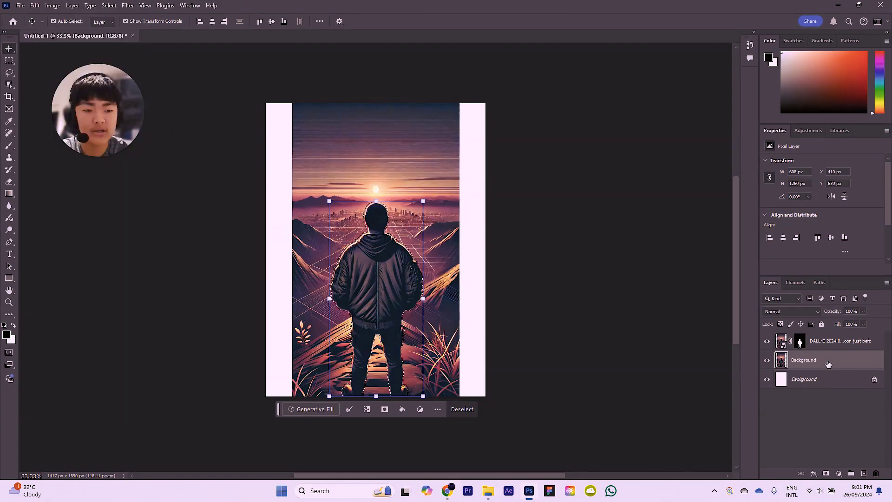
# - Start Content-Aware Fill on the selected man in the Background layer, with Color Adaptation Very High and Rotation Adaptation Full
pyautogui.click(34, 6)
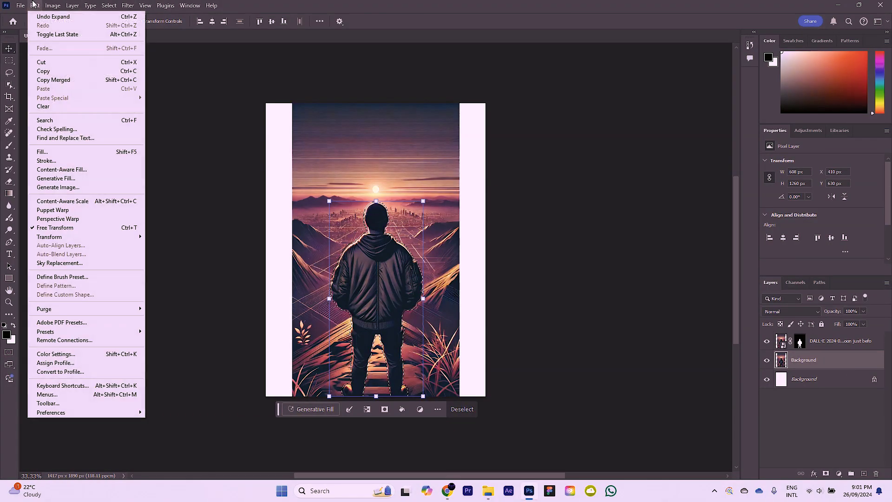
pyautogui.click(72, 170)
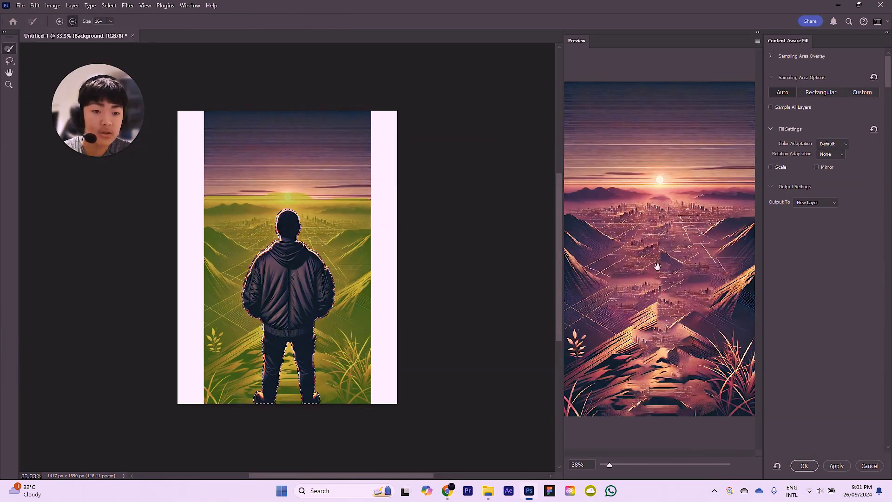
pyautogui.moveTo(106, 121)
pyautogui.mouseDown()
pyautogui.moveTo(547, 278)
pyautogui.moveTo(498, 261)
pyautogui.mouseUp()
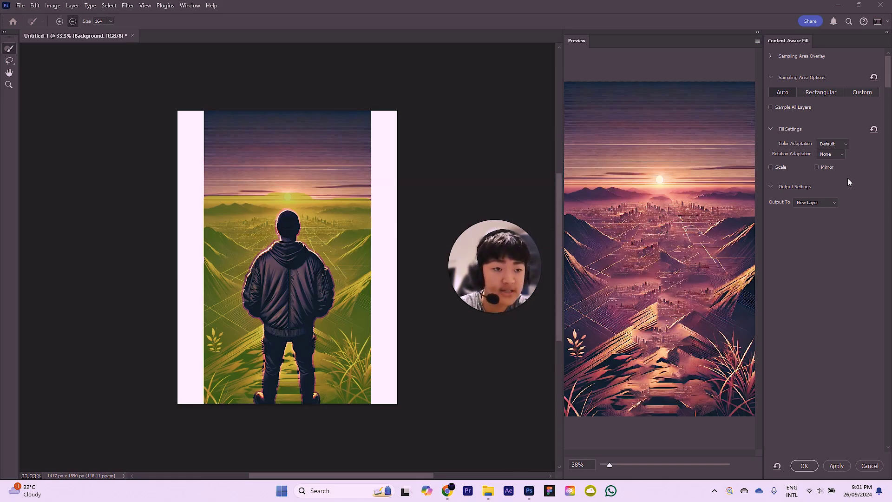
pyautogui.click(843, 147)
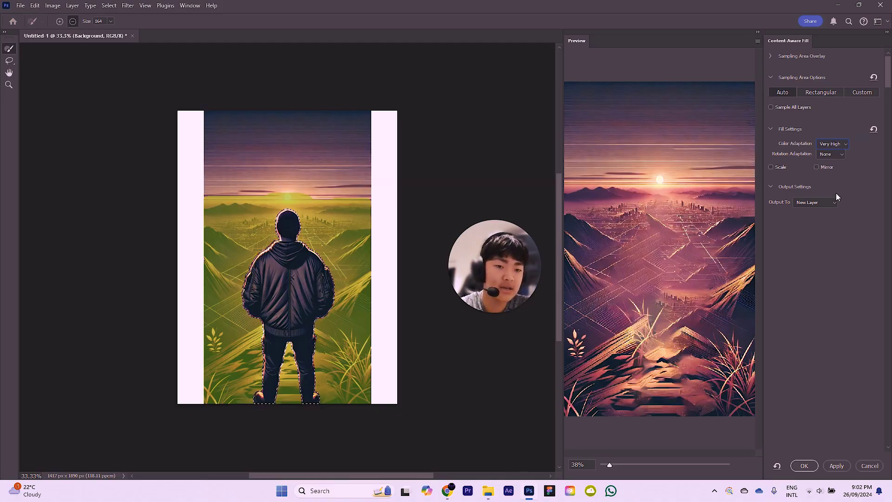
pyautogui.click(831, 153)
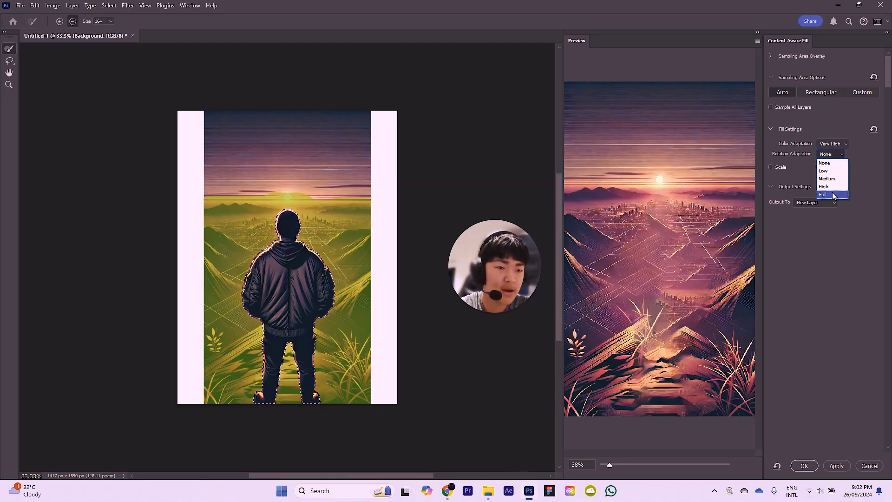
pyautogui.click(832, 195)
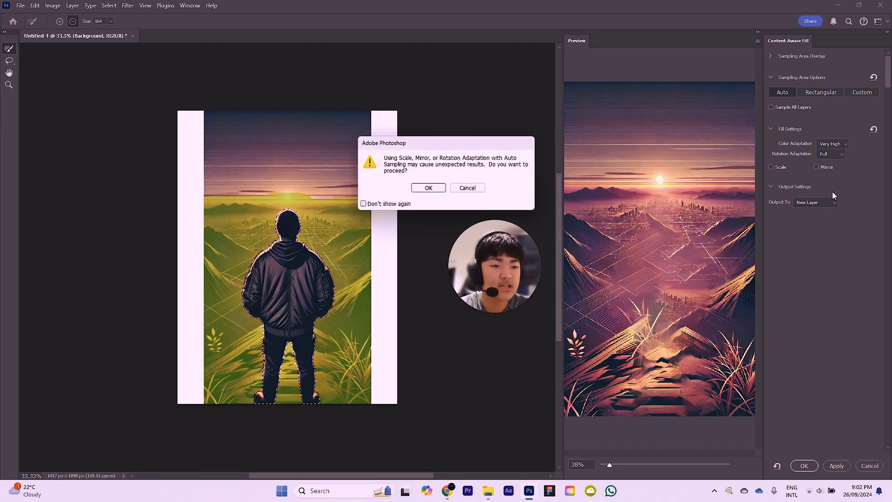
pyautogui.click(429, 188)
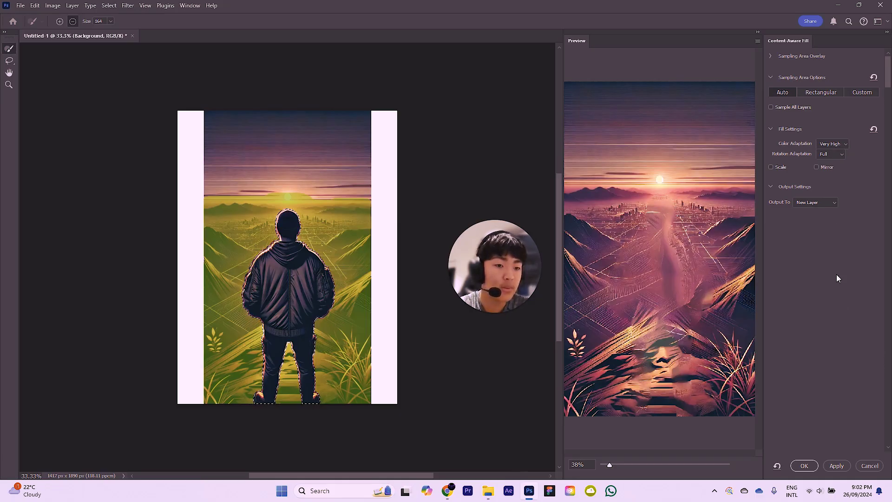
# - Set the Content-Aware Fill output to Current Layer and apply the fill
pyautogui.click(818, 203)
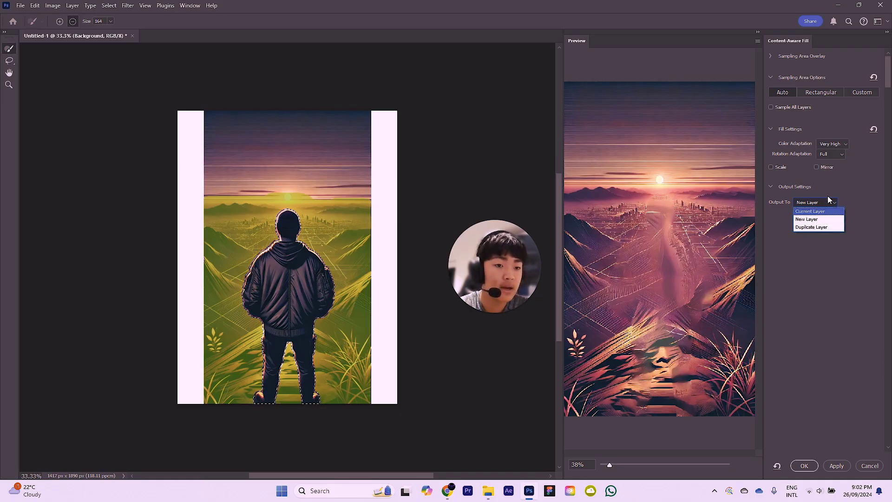
pyautogui.click(829, 200)
pyautogui.click(818, 203)
pyautogui.click(810, 211)
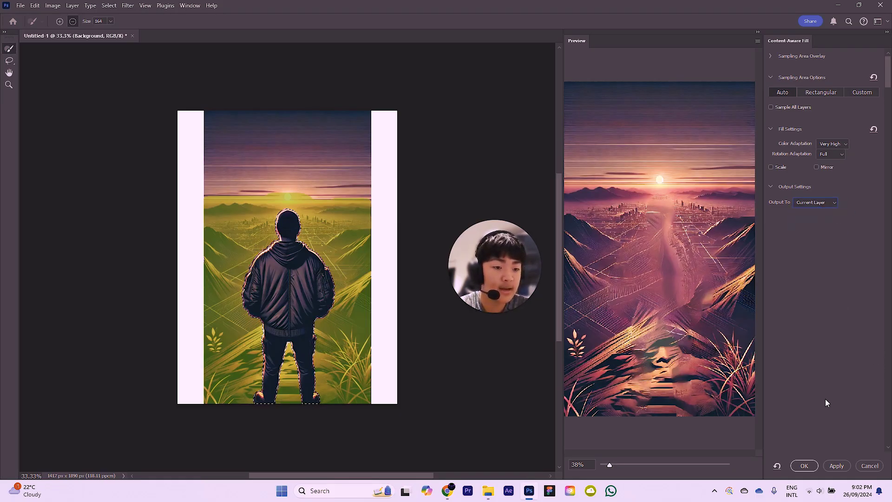
pyautogui.click(802, 466)
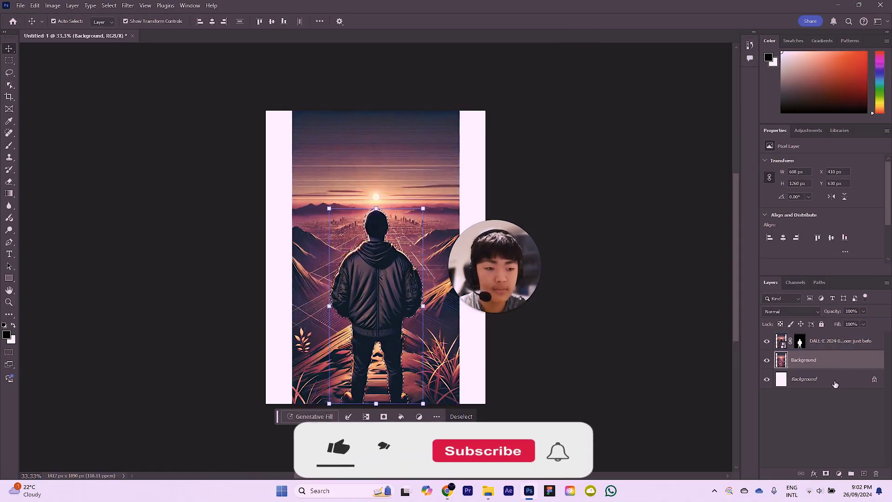
# - Test-move the cut-out man off the canvas to check the filled background, and undo the moves
pyautogui.click(836, 341)
pyautogui.moveTo(381, 287); pyautogui.dragTo(418, 185)
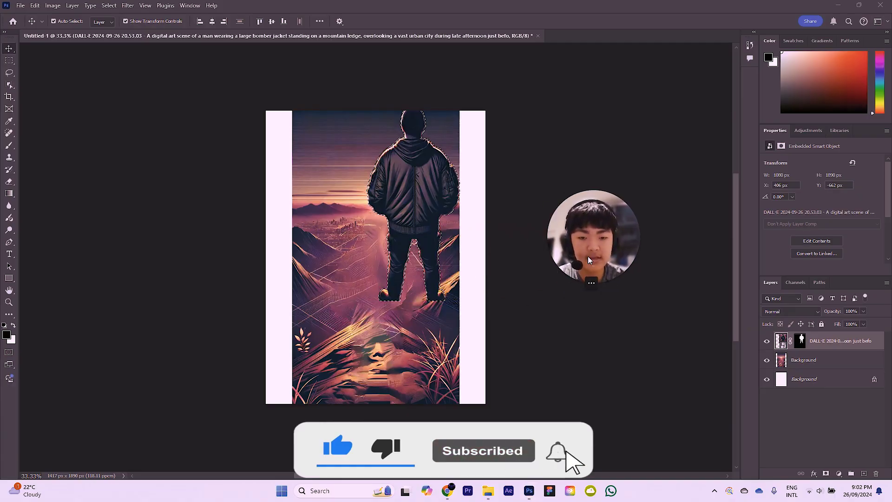
pyautogui.moveTo(372, 196); pyautogui.dragTo(492, 265)
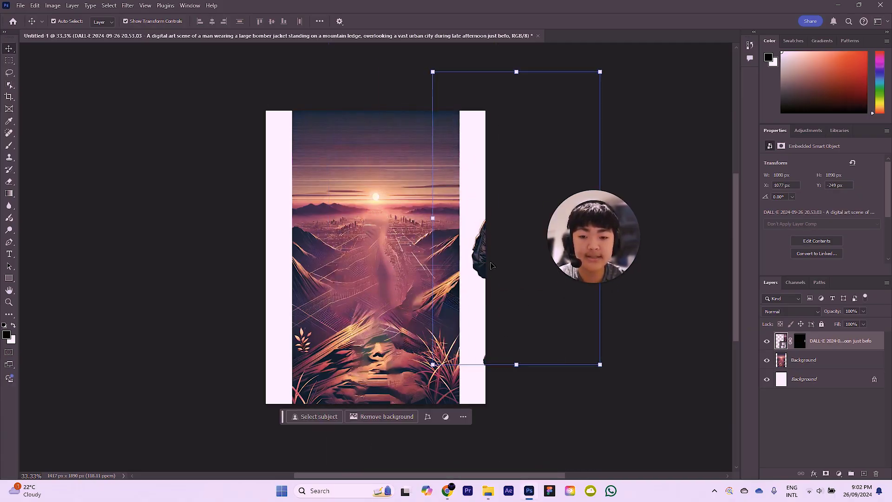
pyautogui.click(375, 203)
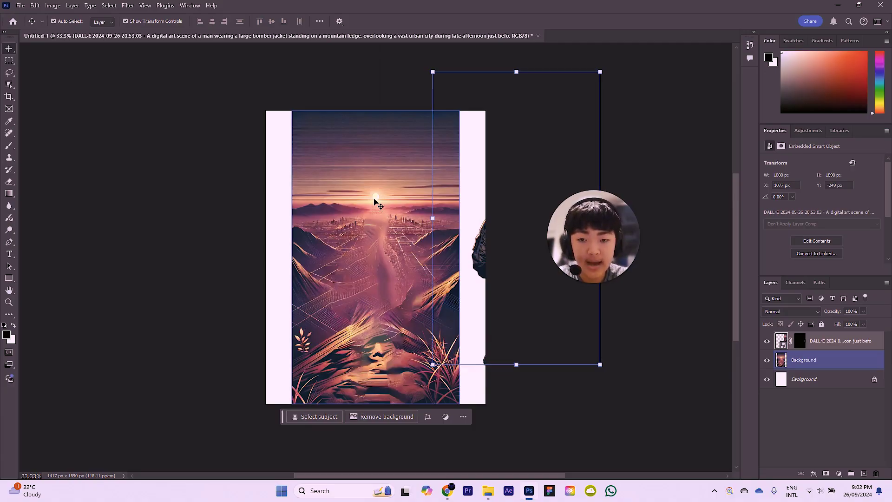
pyautogui.hotkey('ctrl', 'z')
pyautogui.hotkey('ctrl', 'z')
pyautogui.hotkey('ctrl', 'z')
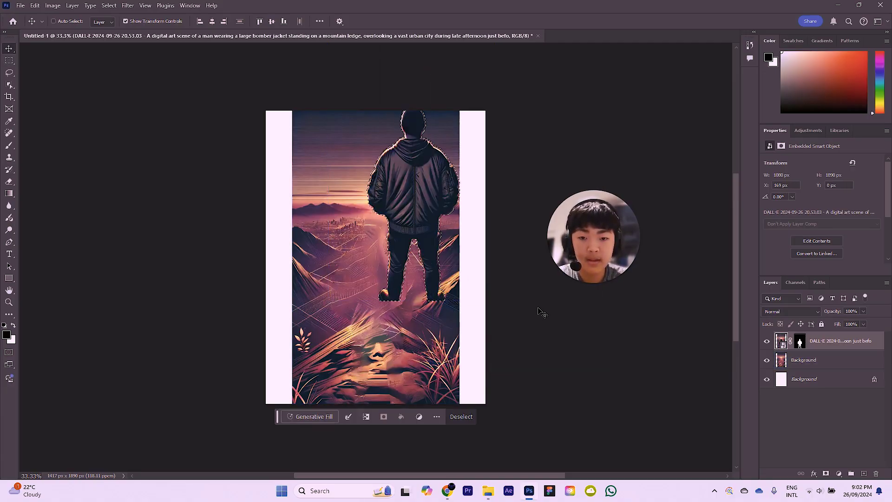
pyautogui.hotkey('ctrl', 'z')
# - Clear the selection around the man and deselect all layers
pyautogui.click(461, 416)
pyautogui.click(531, 342)
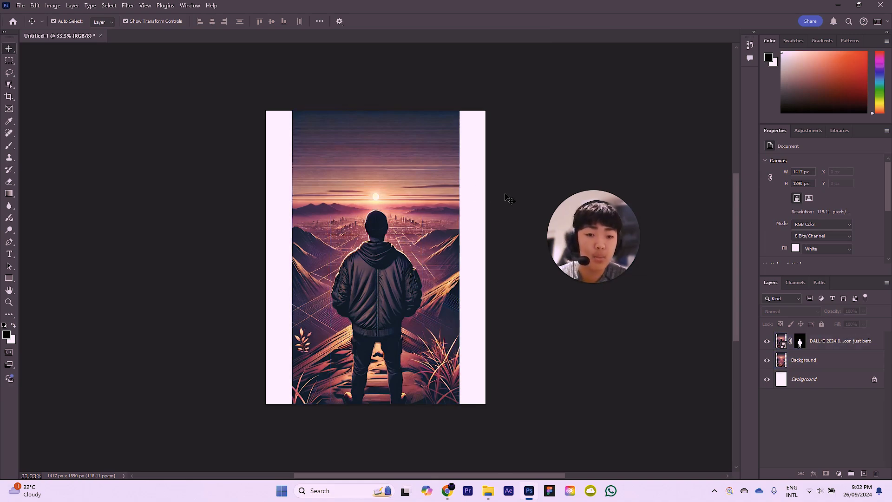
pyautogui.click(23, 5)
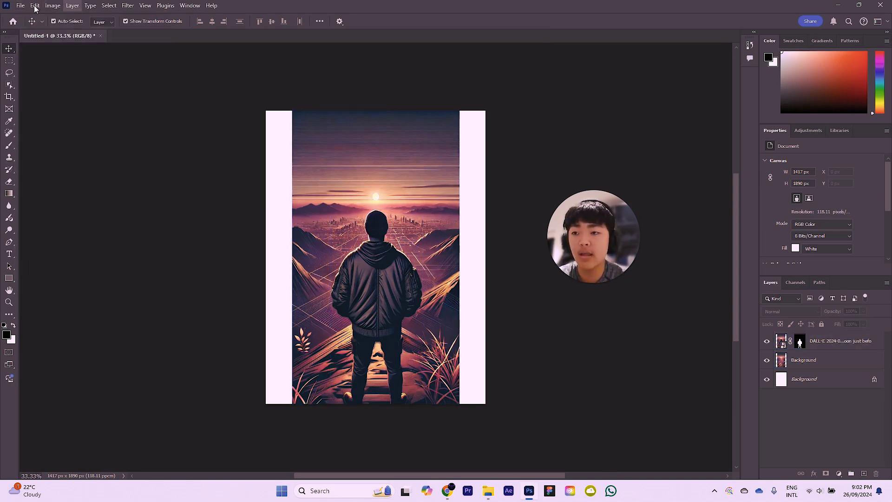
# - Save the document as a Photoshop PSD named "Photoshop File" in the Ultimate Editors Course folder, accepting the format options
pyautogui.moveTo(21, 6)
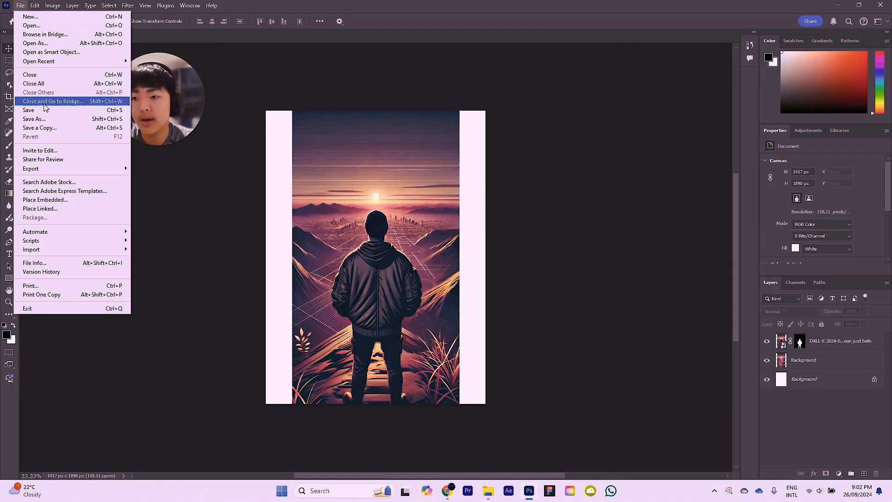
pyautogui.click(41, 118)
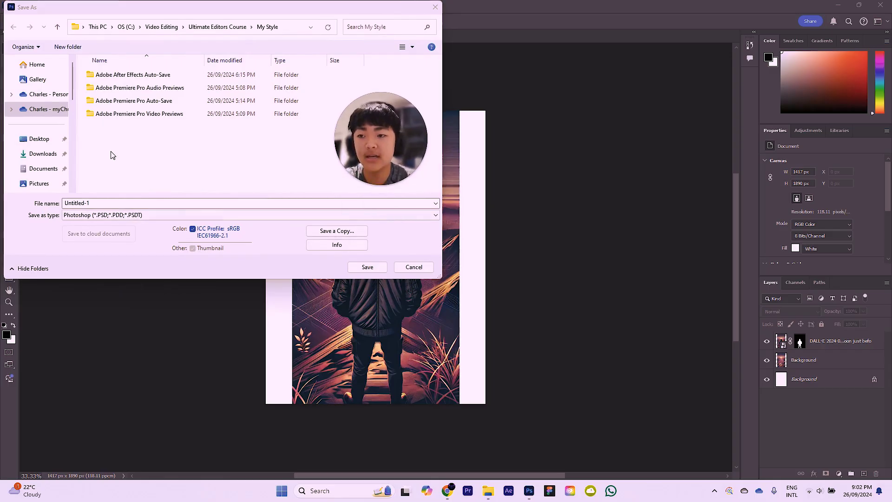
pyautogui.click(213, 27)
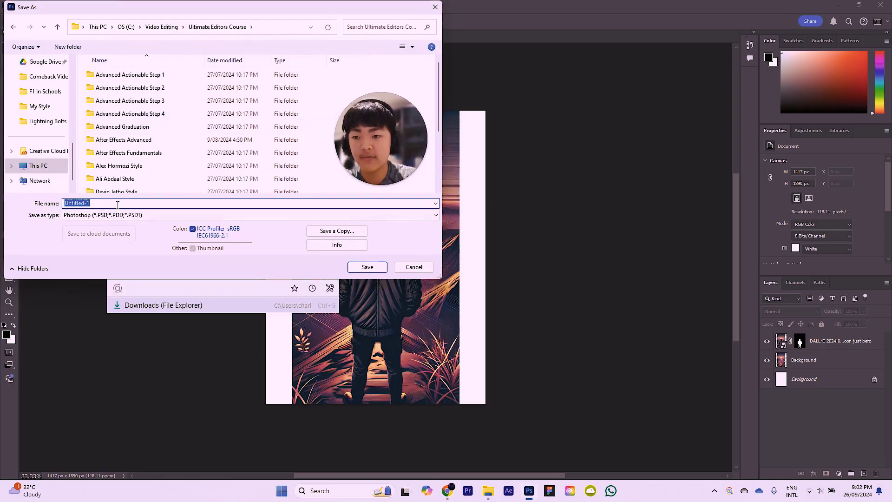
pyautogui.write('P')
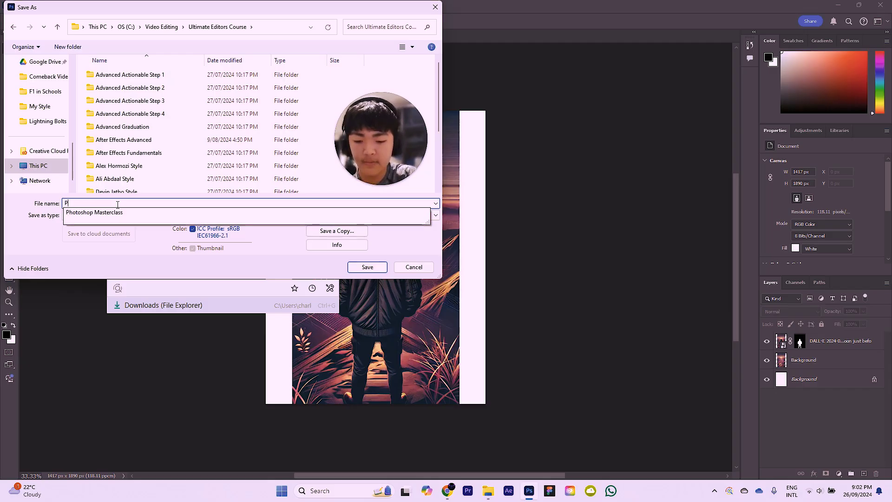
pyautogui.write('hotoshop ')
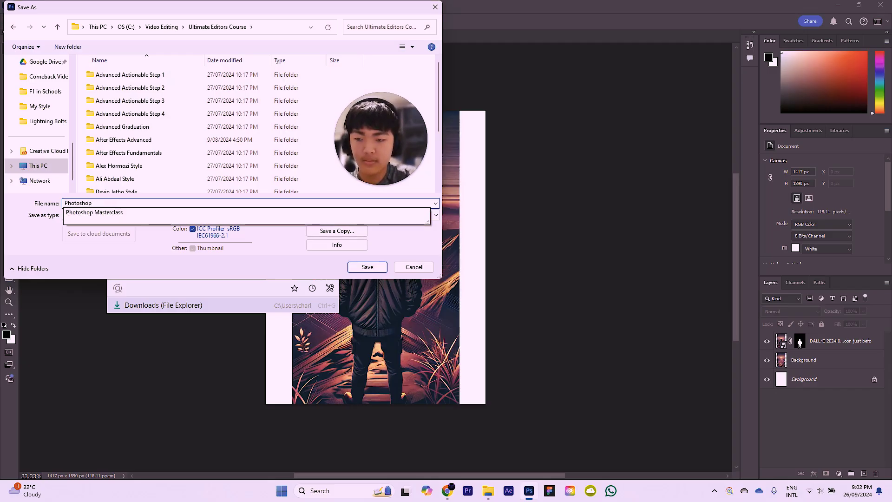
pyautogui.write('File')
pyautogui.scroll(-3, 210, 138)
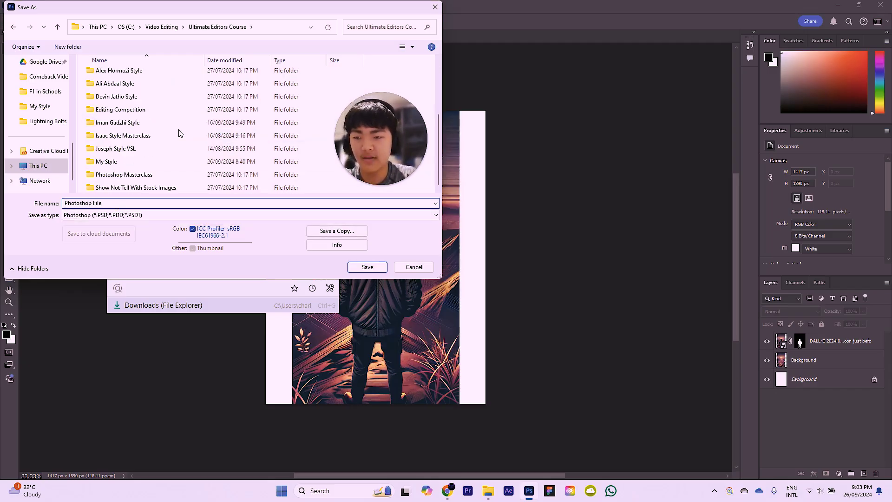
pyautogui.scroll(2, 209, 120)
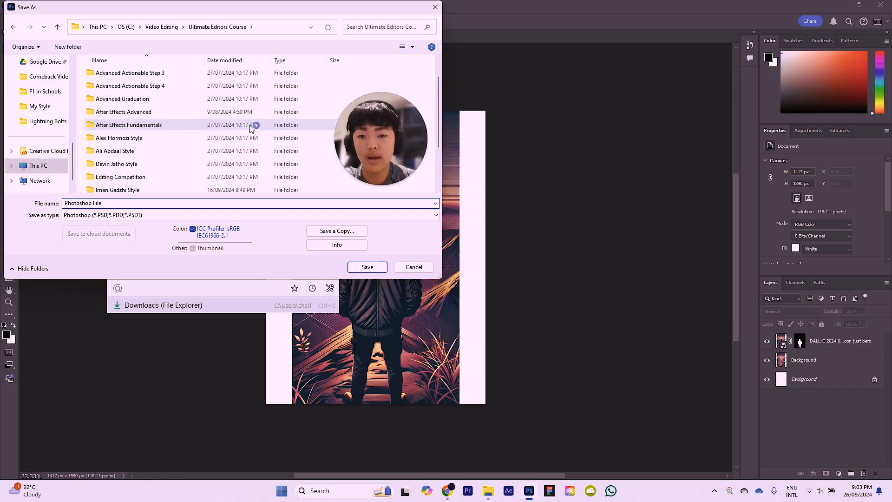
pyautogui.click(366, 267)
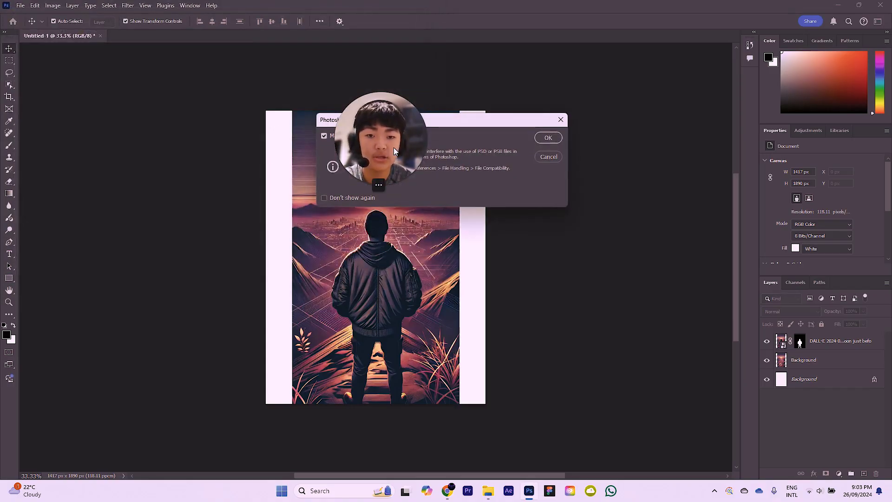
pyautogui.click(546, 139)
pyautogui.moveTo(501, 297); pyautogui.dragTo(574, 243)
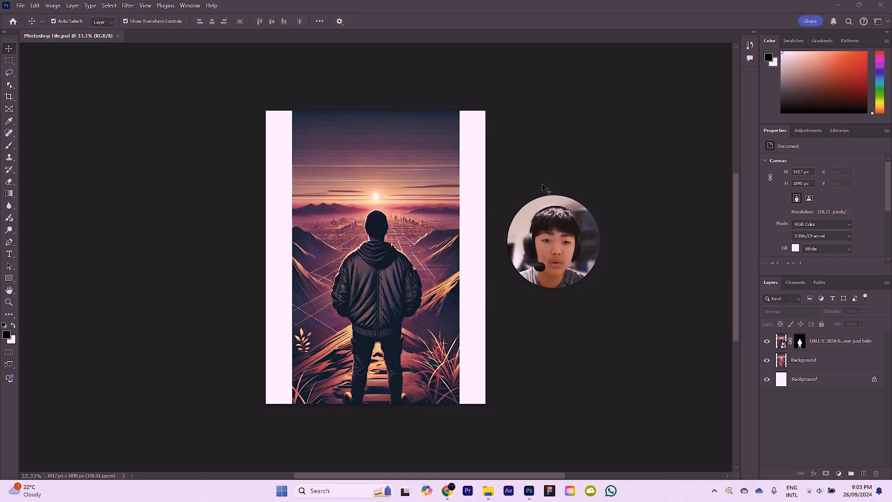
pyautogui.moveTo(567, 227); pyautogui.dragTo(662, 216)
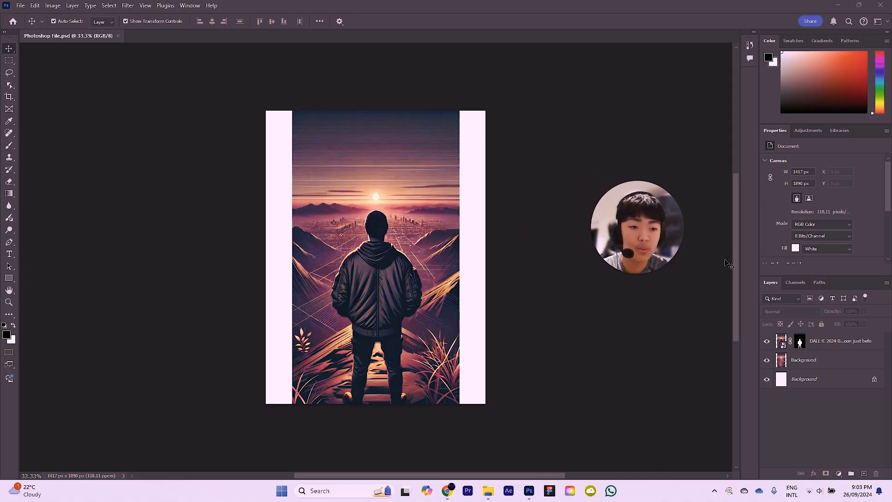
pyautogui.moveTo(630, 221)
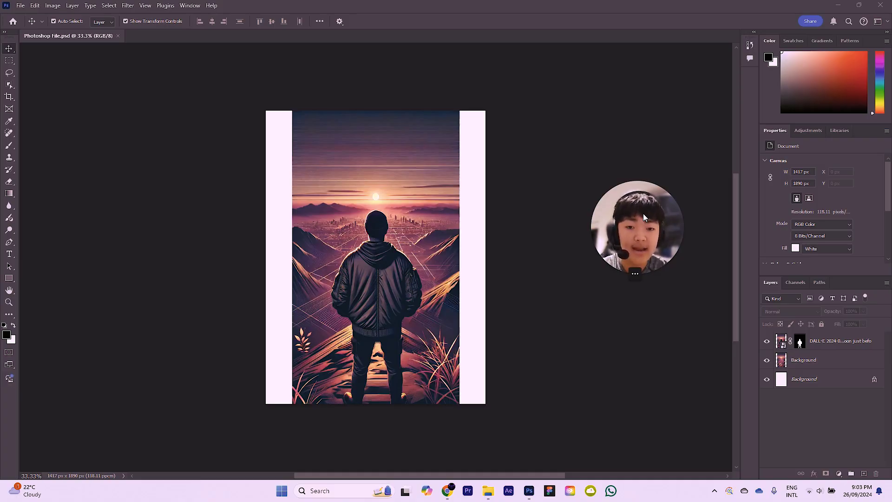
# - Select the filled Background layer and toggle the cut-out man's layer off and on to compare the two layers
pyautogui.click(826, 341)
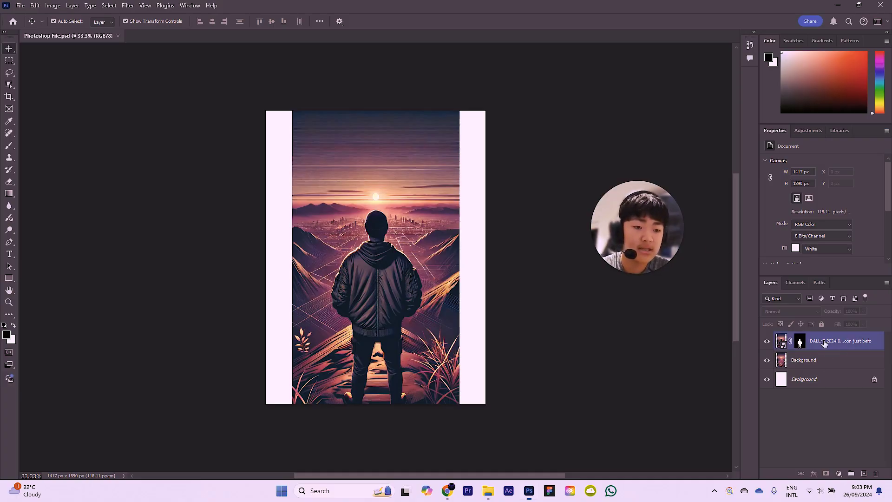
pyautogui.click(823, 361)
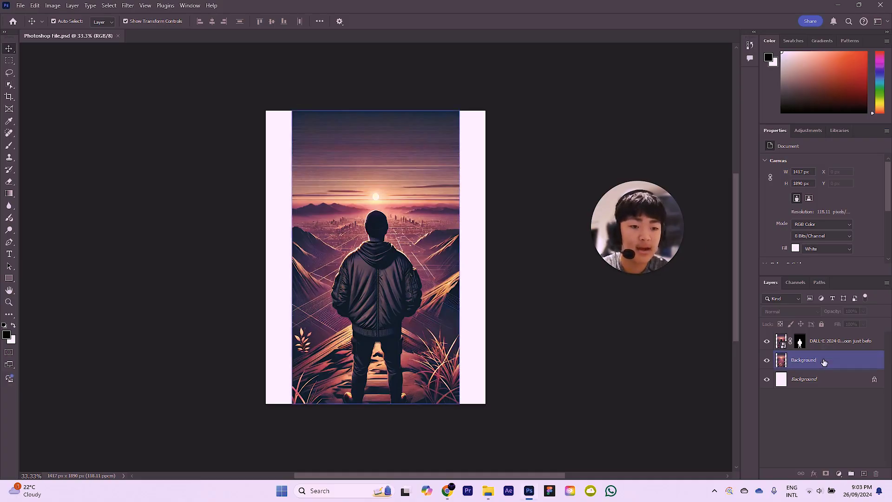
pyautogui.click(766, 344)
pyautogui.click(766, 344)
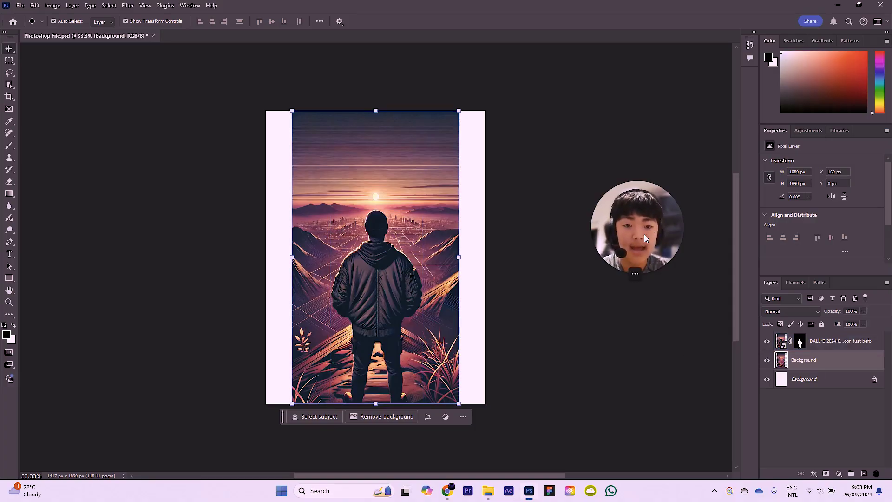